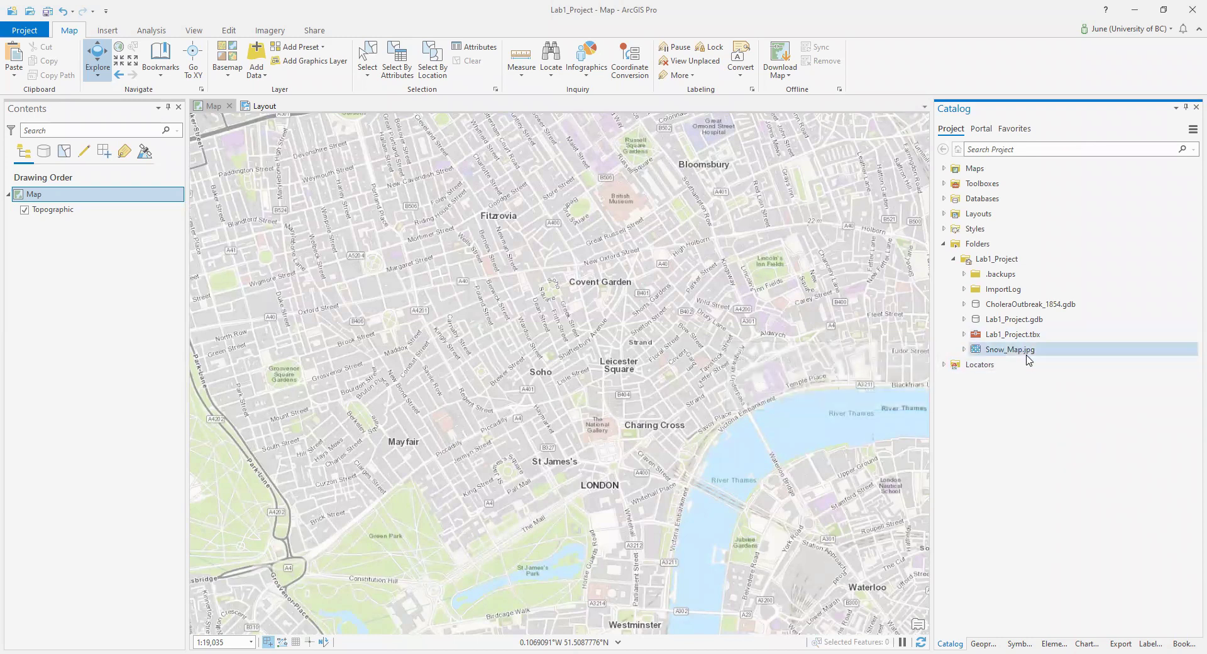
Add Snow_Map.jpg from the Lab1_Project folder to the map and zoom to its layer.
mouse_move(1029, 359)
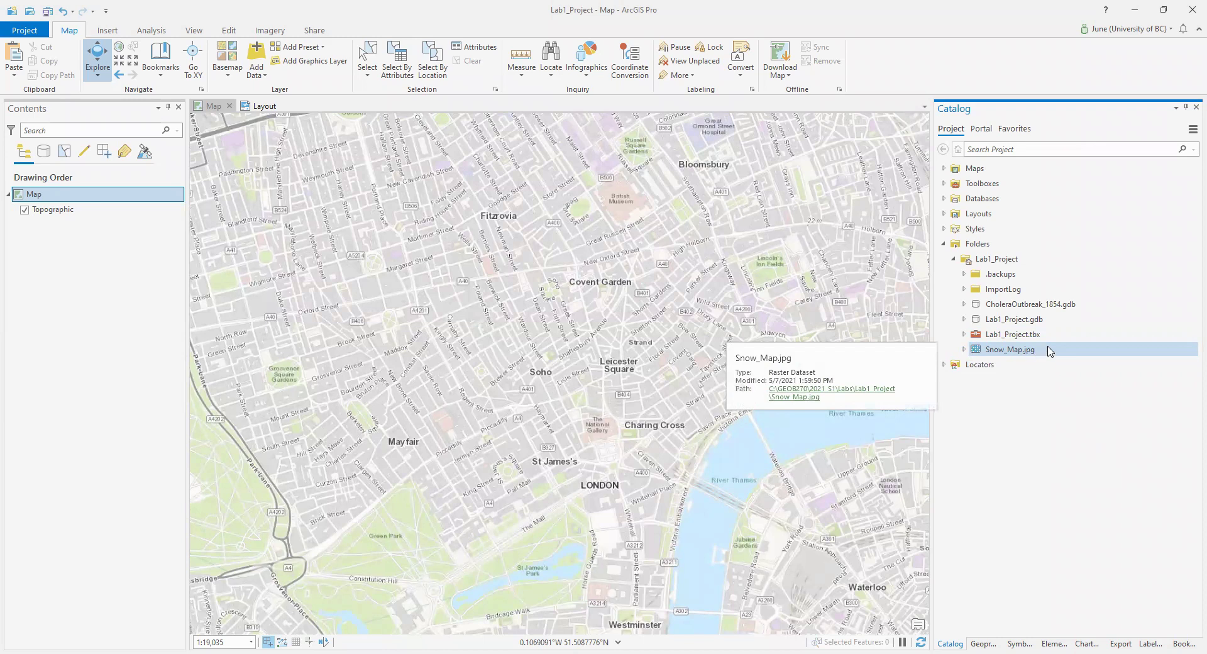
left_click_drag(1067, 354, 634, 364)
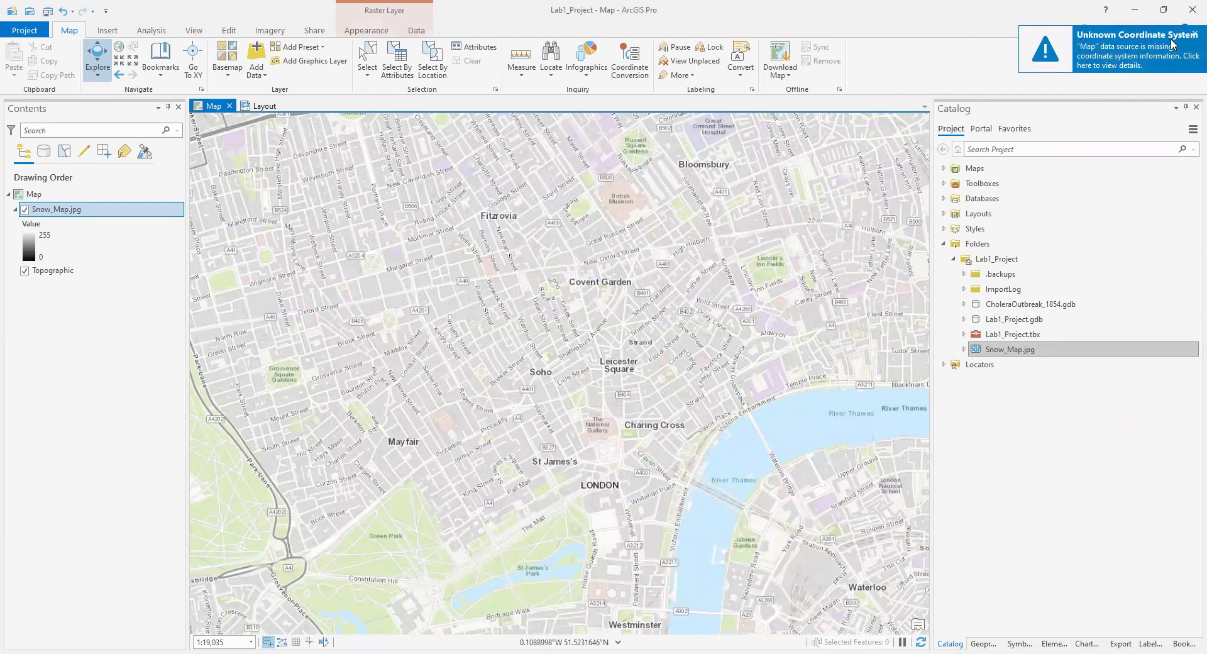
right_click(73, 212)
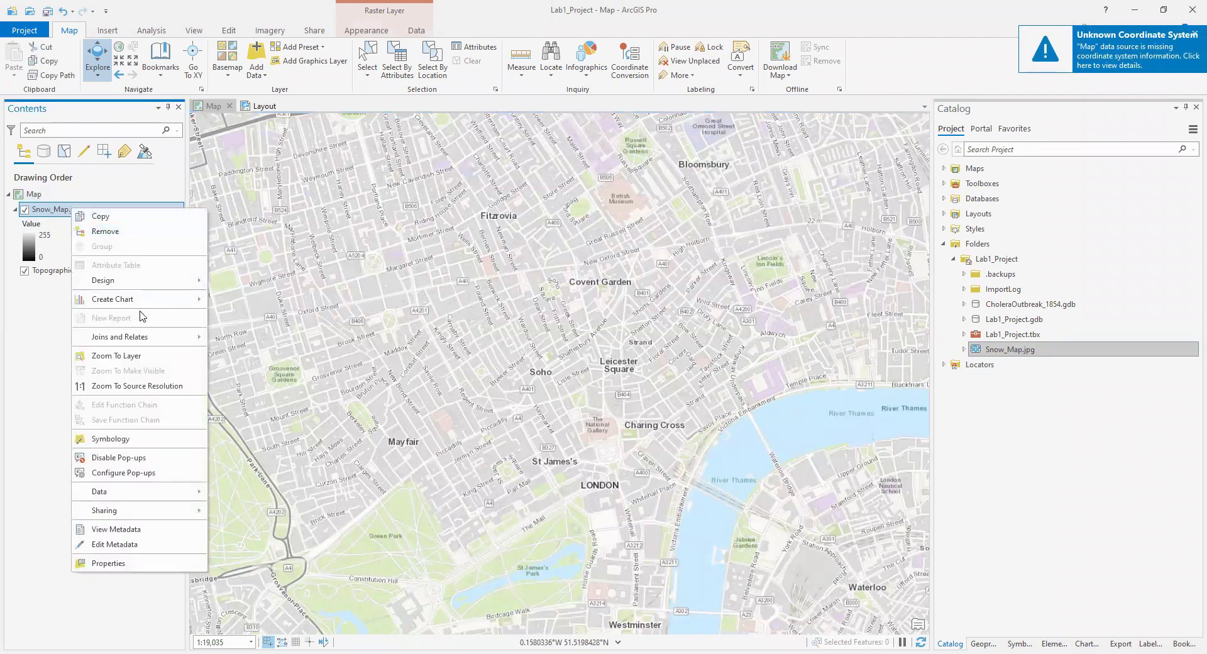
left_click(143, 355)
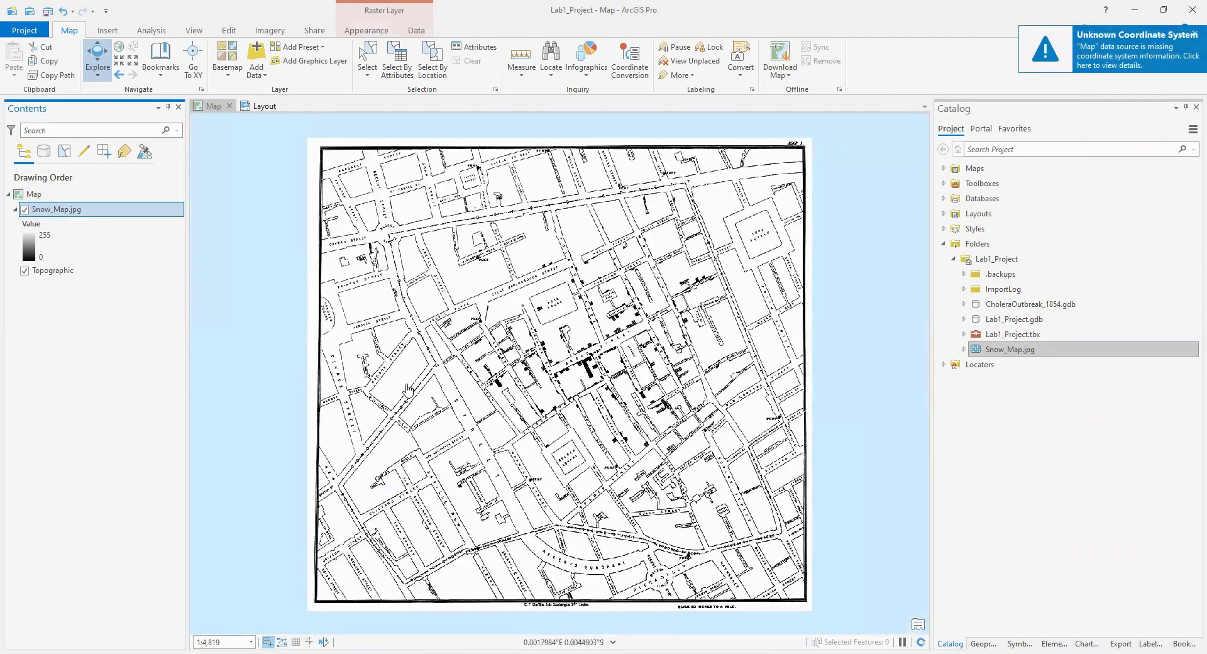
Examine where the unreferenced Snow_Map.jpg sits relative to the world basemap, and return to the layer's extent.
scroll(709, 422, "down", 5)
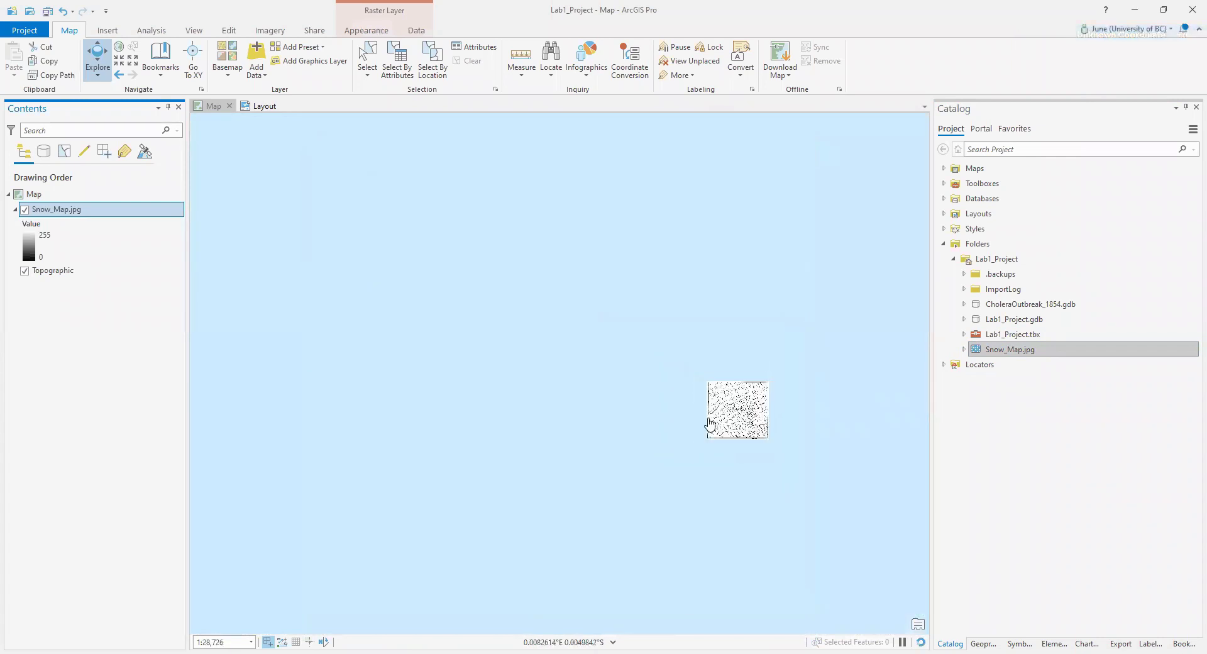
scroll(605, 404, "down", 5)
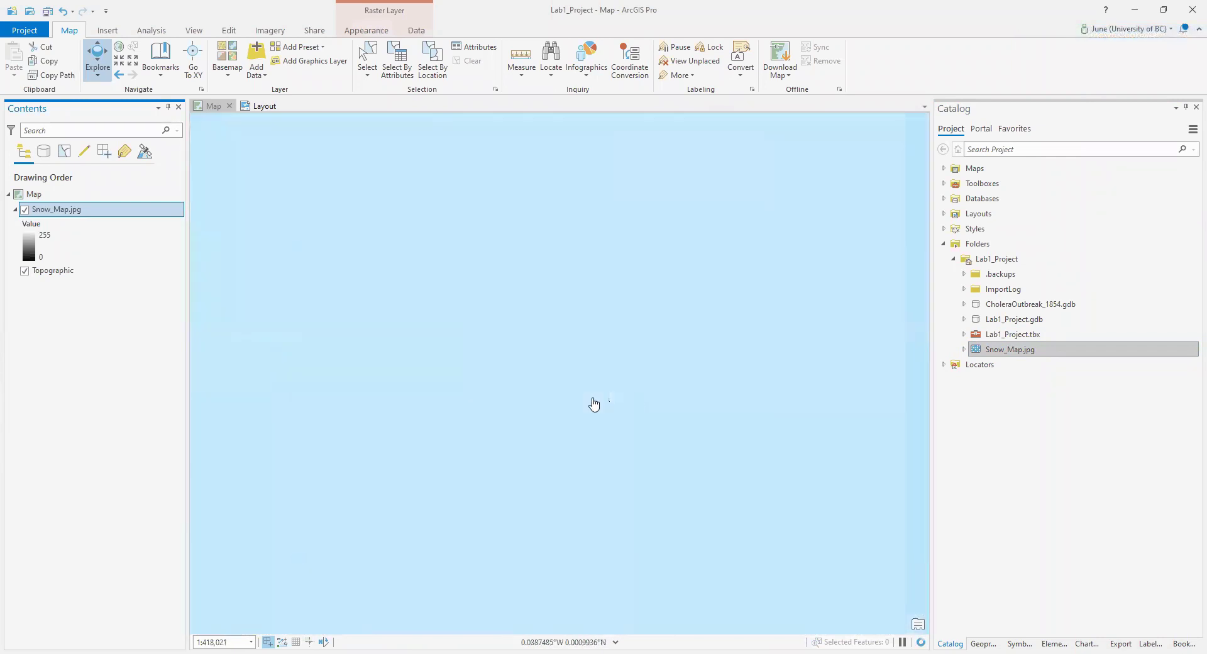
scroll(594, 404, "down", 2)
scroll(595, 404, "down", 4)
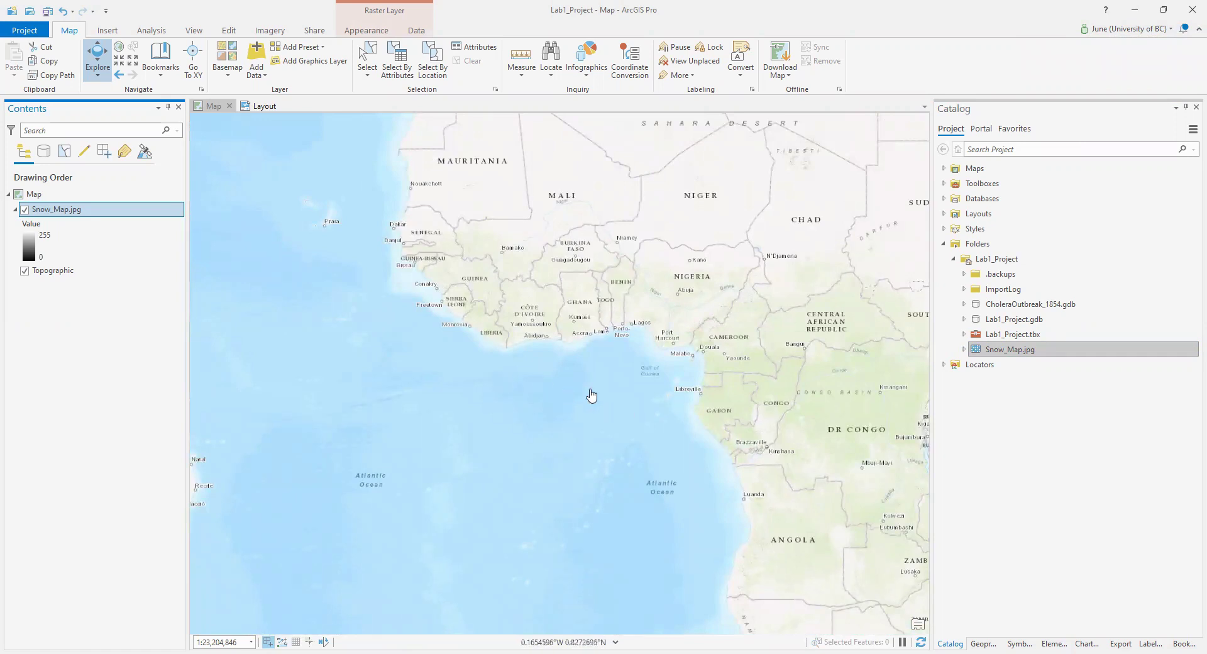
scroll(566, 418, "up", 4)
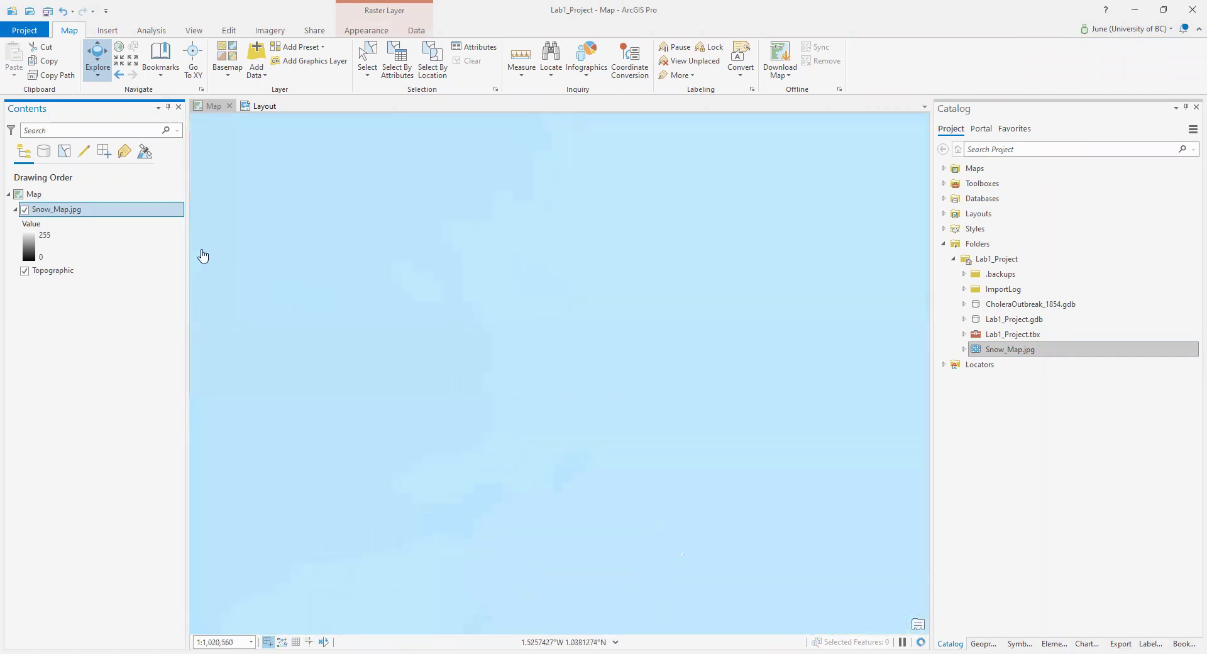
right_click(102, 212)
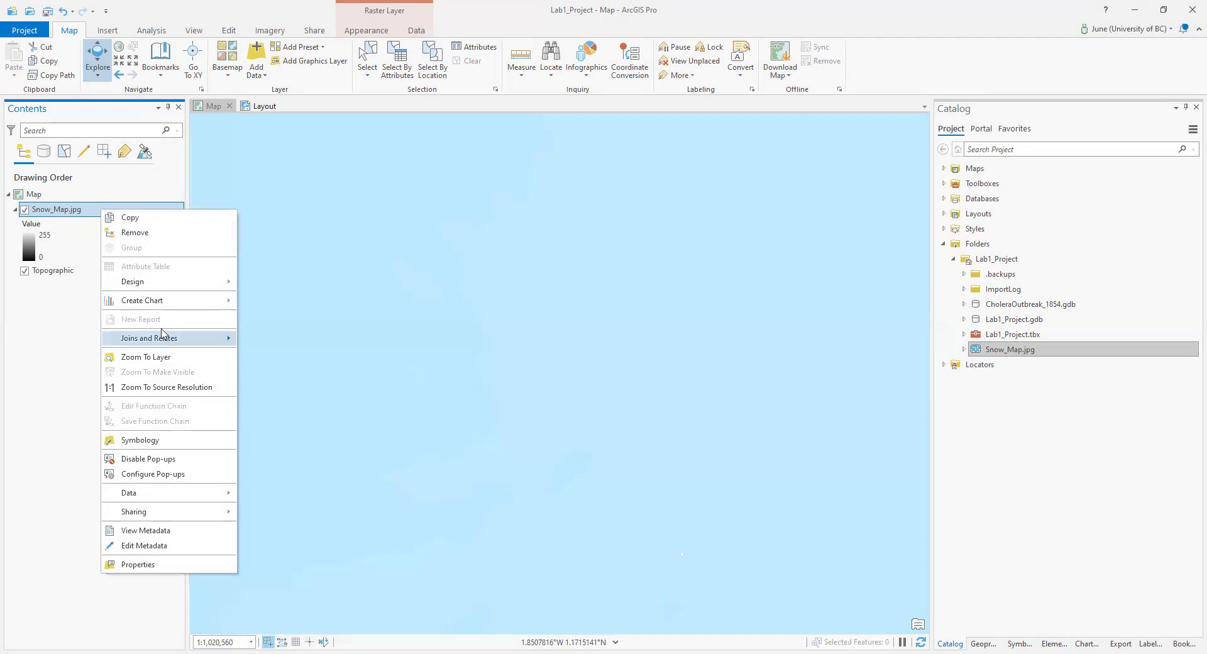
left_click(170, 356)
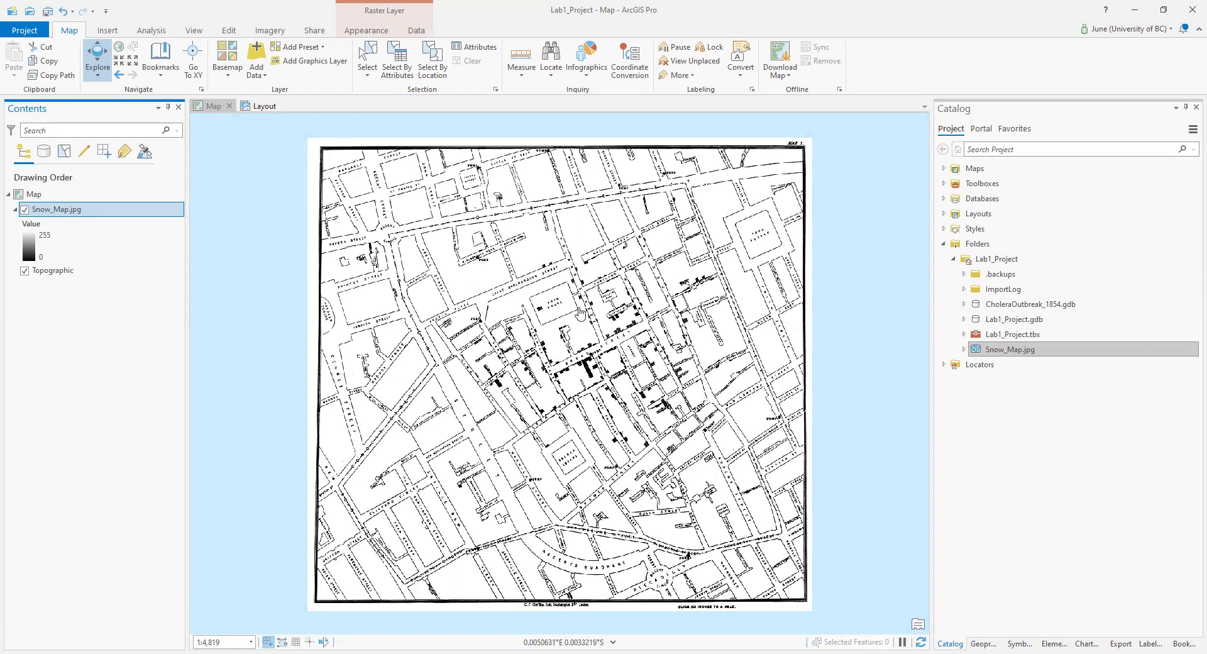
Go to the Soho bookmark and start a georeferencing session for Snow_Map.jpg.
left_click(169, 77)
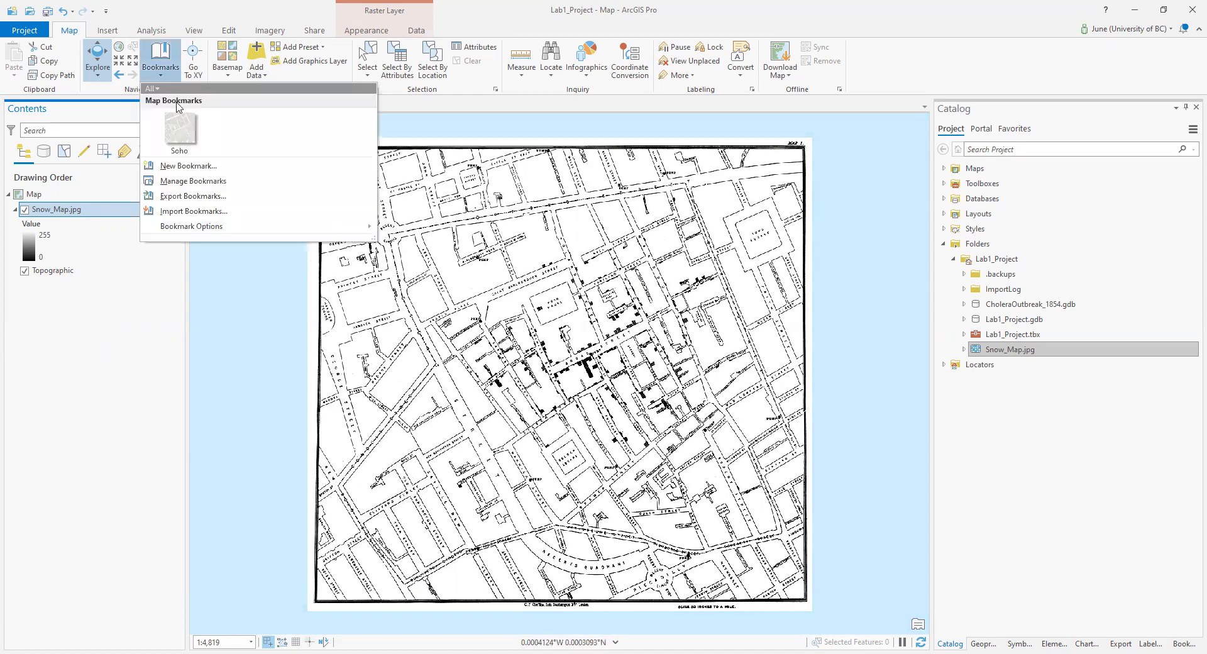
left_click(181, 138)
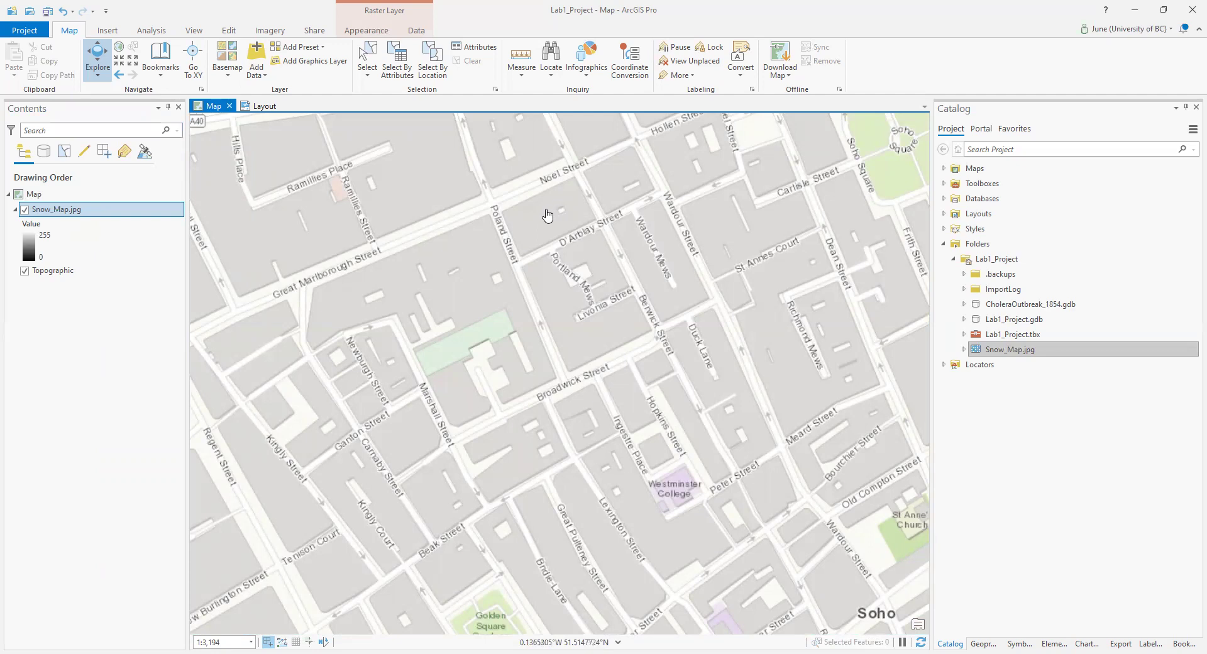
left_click(270, 30)
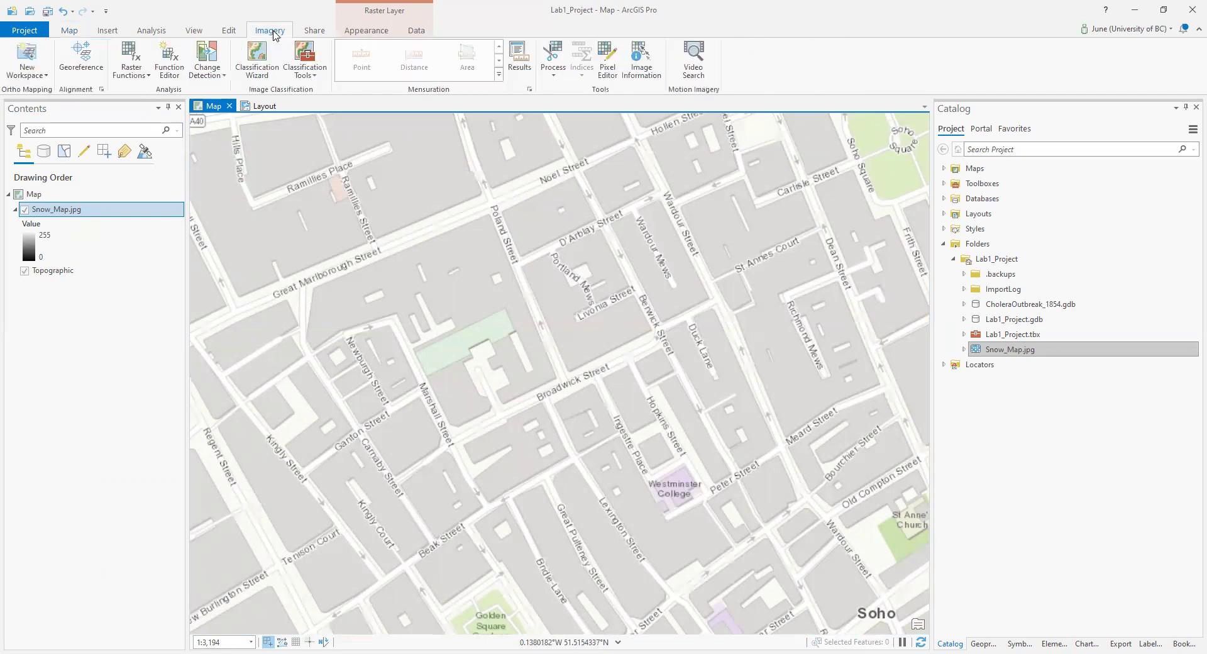
left_click(81, 60)
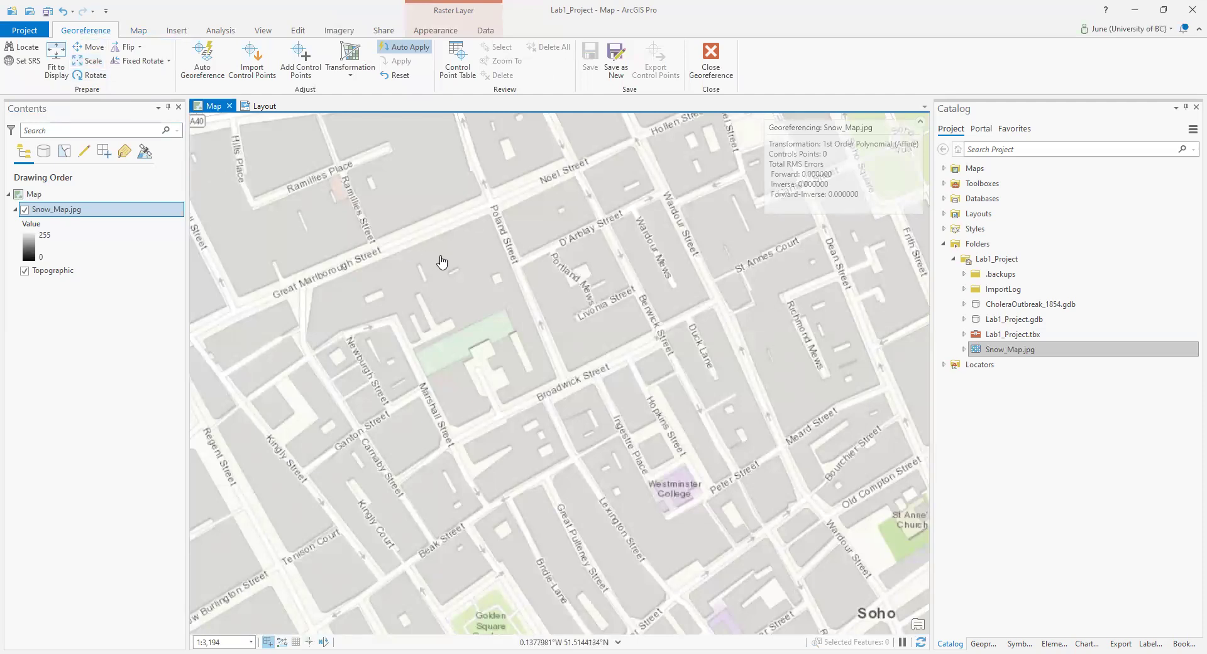
Fit Snow_Map.jpg to the current display, and refit it over the area beside the River Thames.
left_click(56, 53)
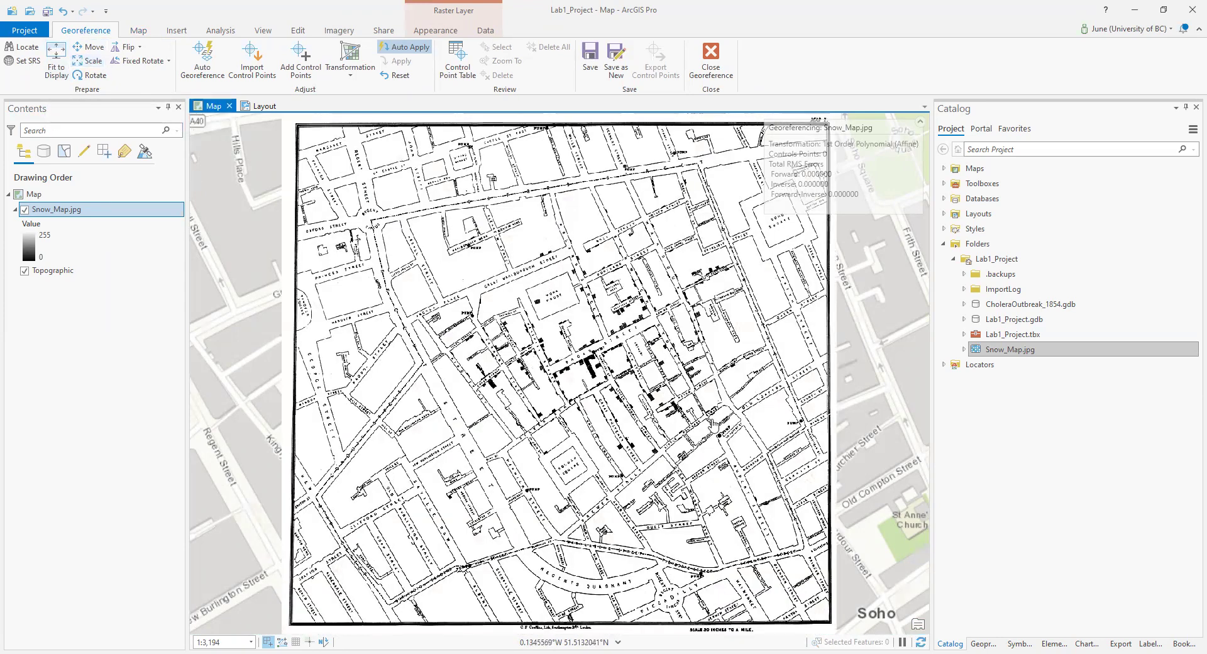
scroll(462, 339, "down", 3)
left_click_drag(717, 375, 553, 354)
left_click_drag(796, 435, 574, 345)
scroll(573, 344, "up", 4)
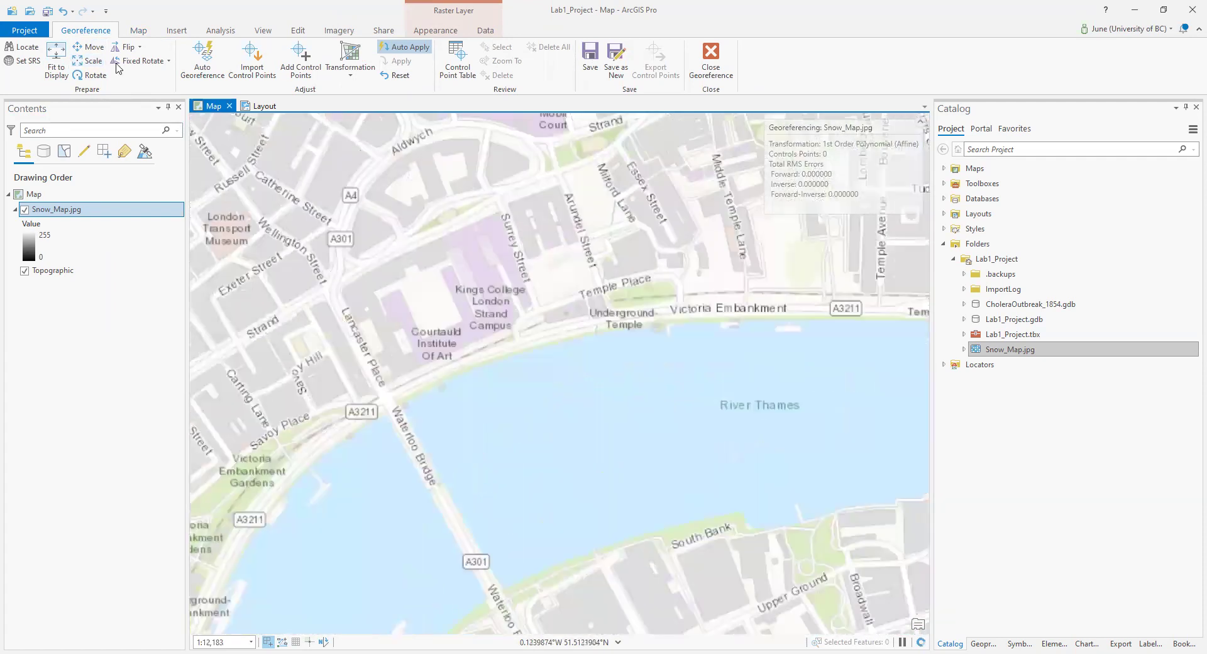
left_click(60, 58)
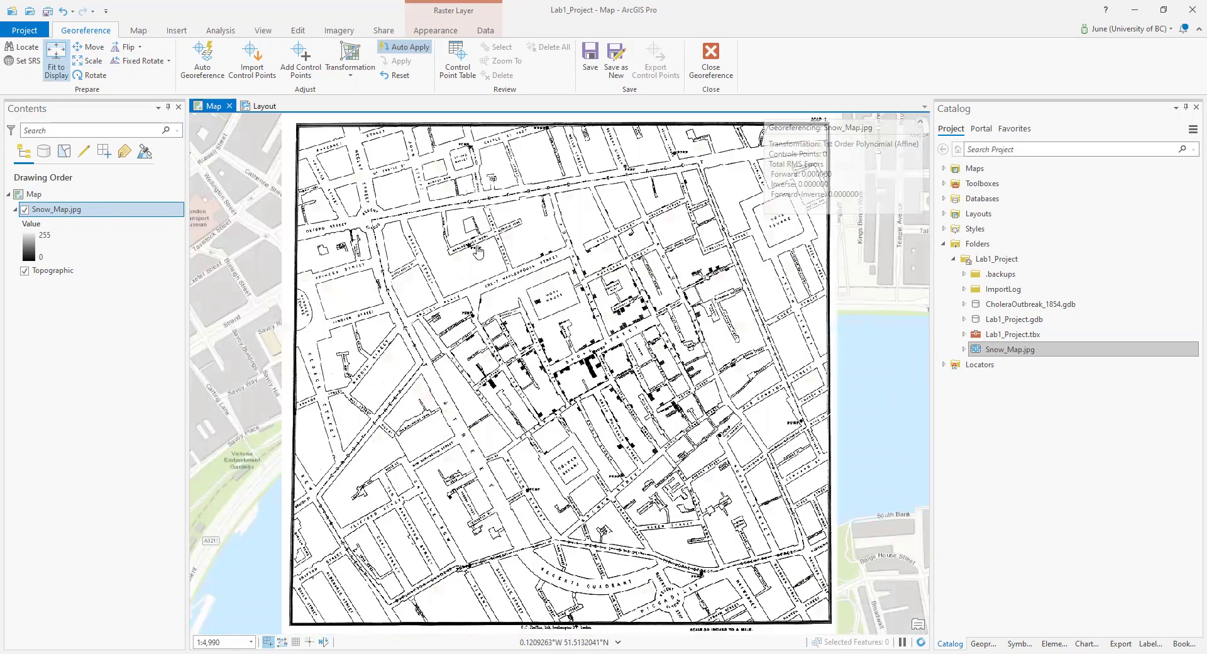
scroll(648, 372, "down", 6)
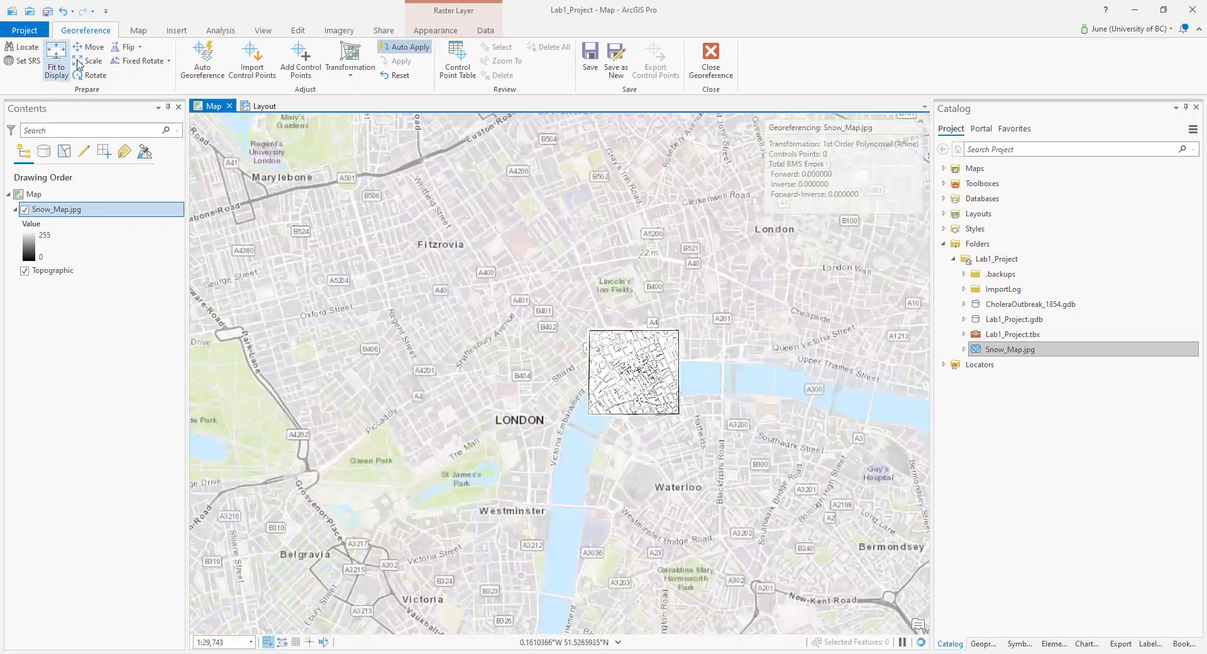
Return to the Soho bookmark and fit Snow_Map.jpg to that display.
left_click(137, 30)
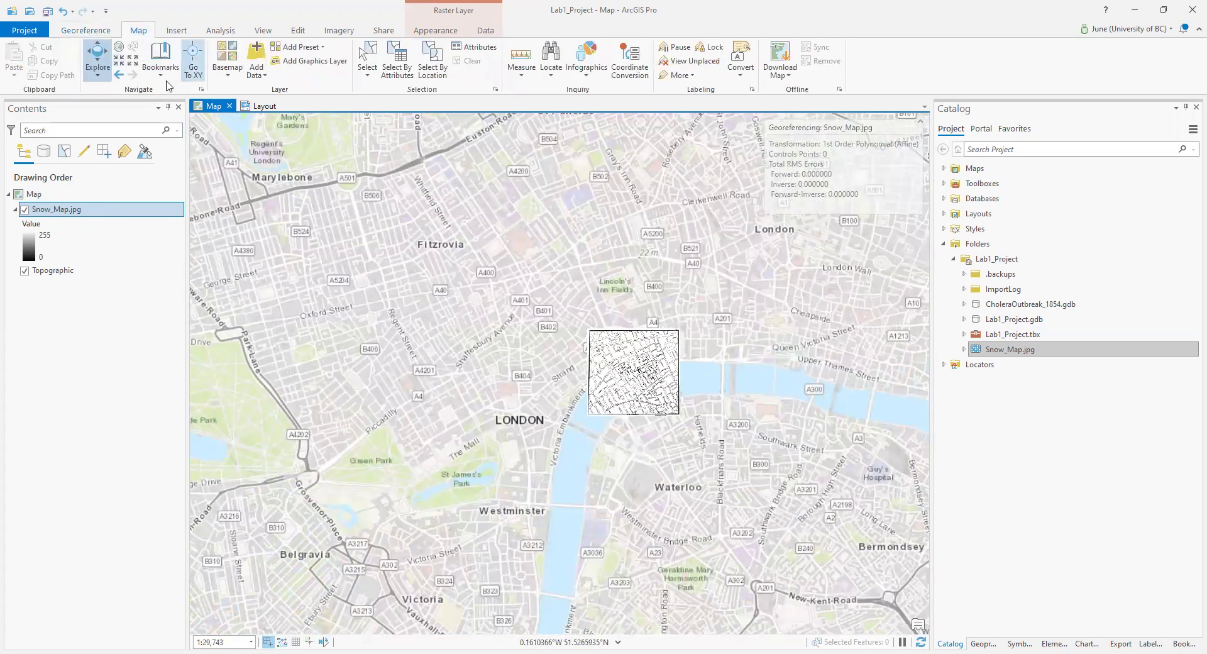
left_click(160, 59)
left_click(183, 132)
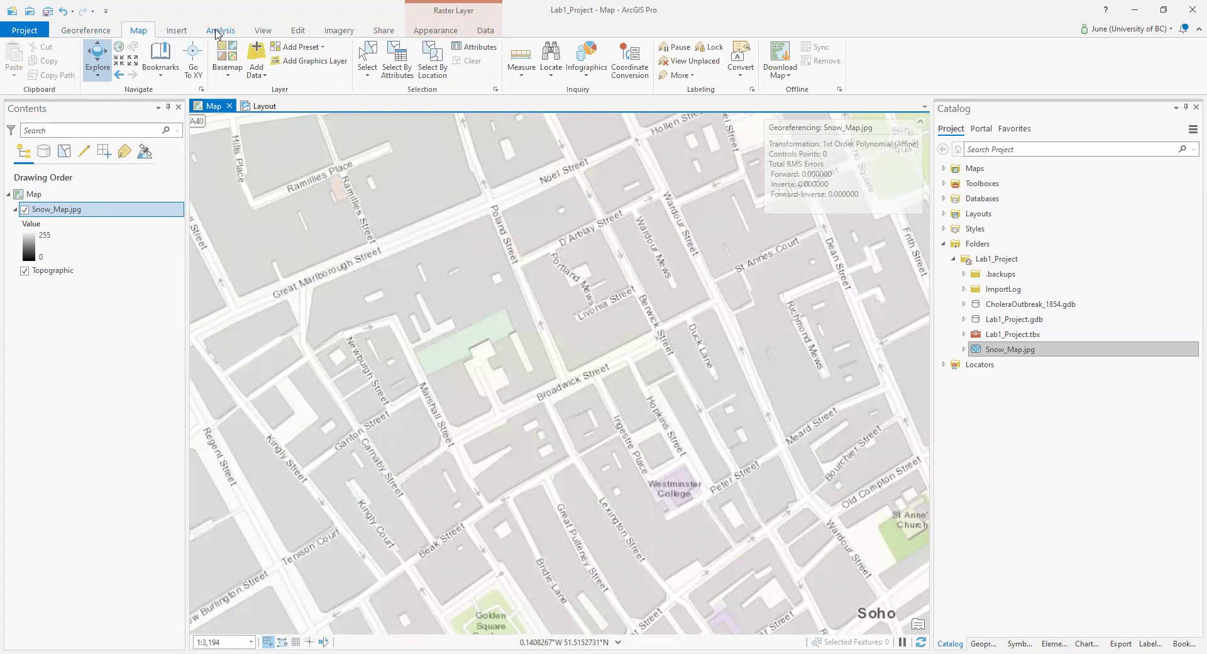
left_click(340, 35)
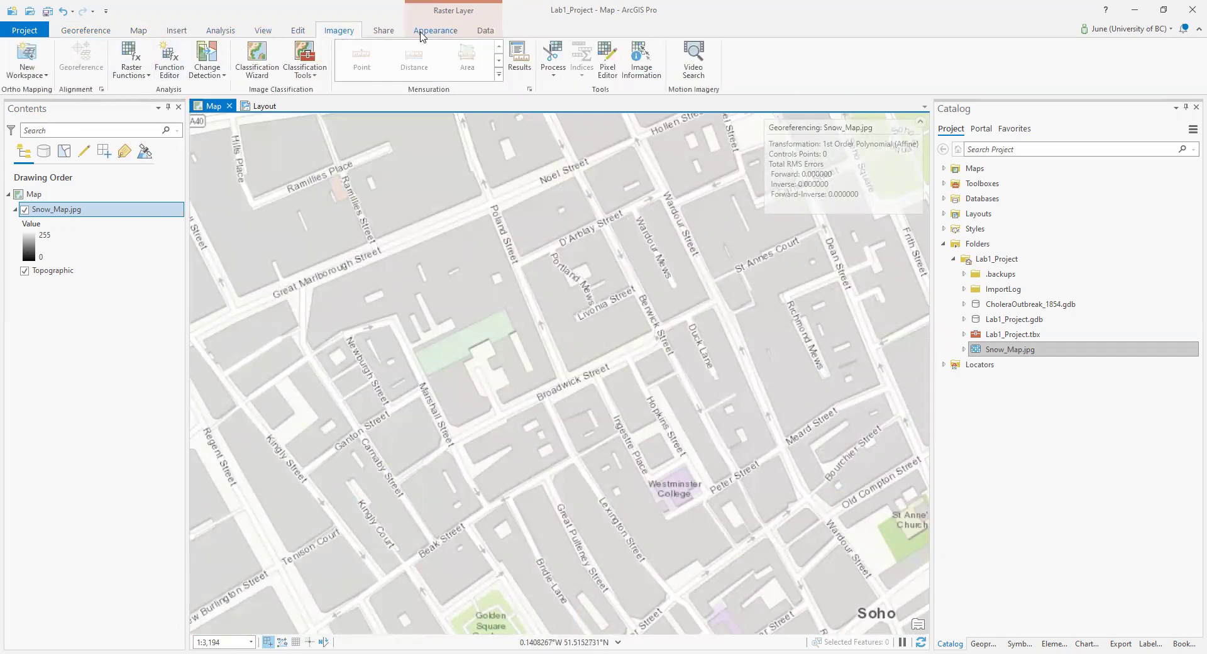
left_click(85, 31)
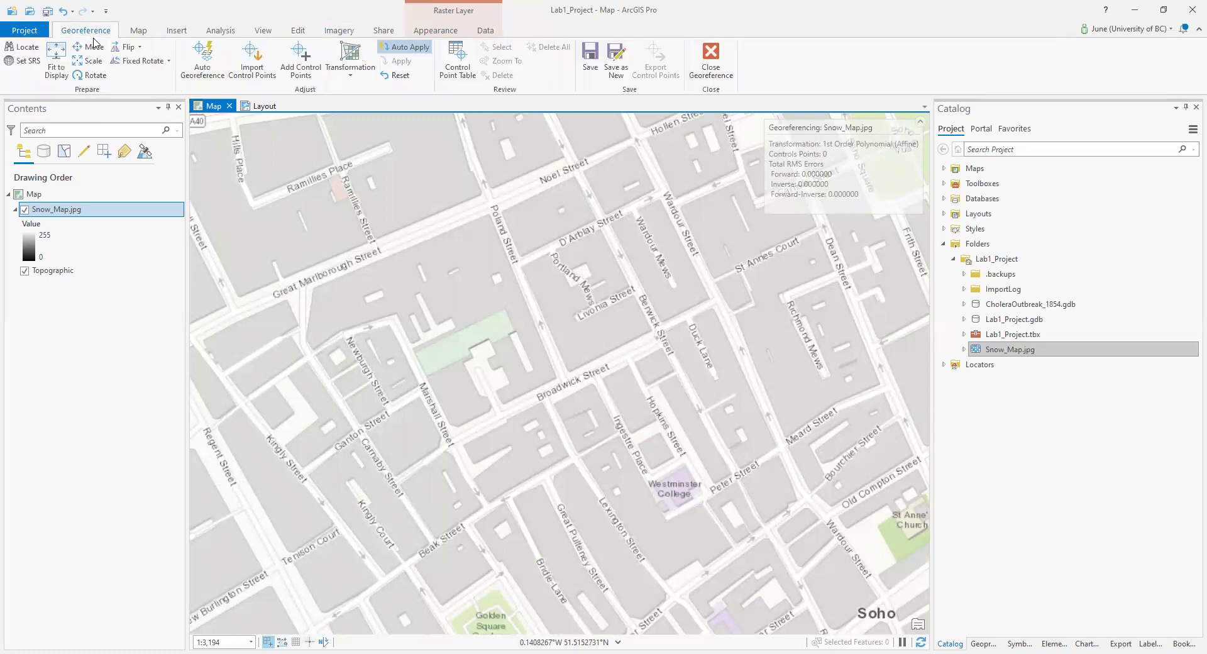
left_click(56, 60)
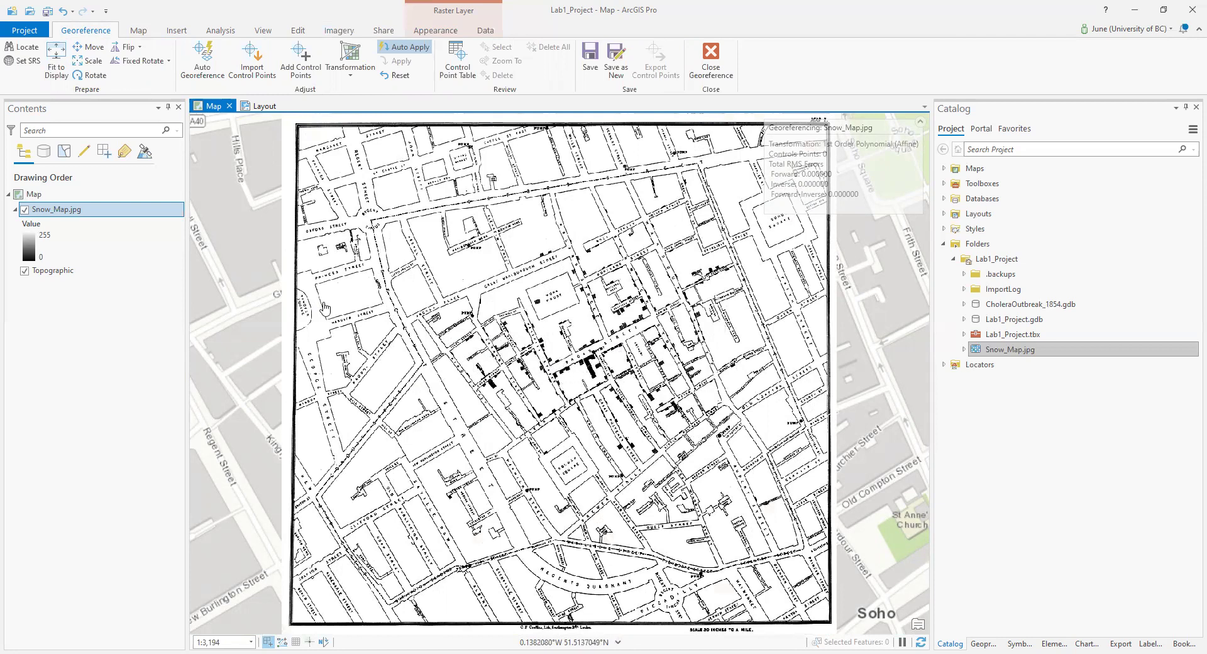
Compare Snow_Map.jpg with the basemap around Soho by switching the raster layer off and on.
left_click(24, 210)
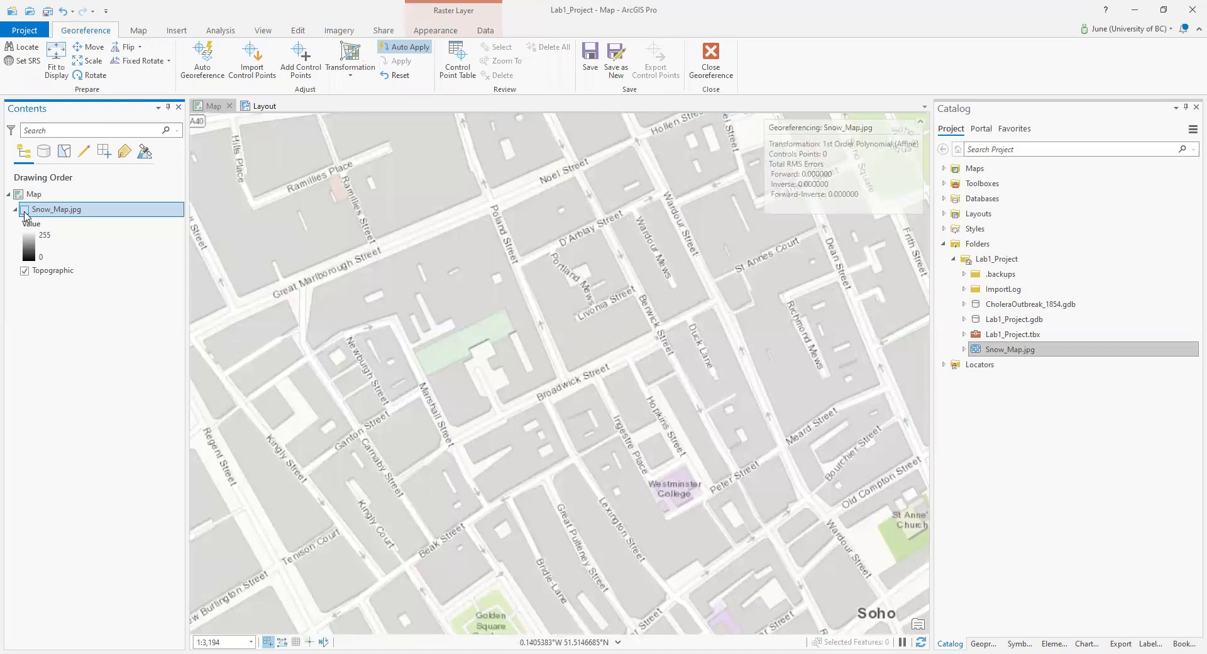
left_click(24, 210)
left_click(25, 210)
left_click(24, 210)
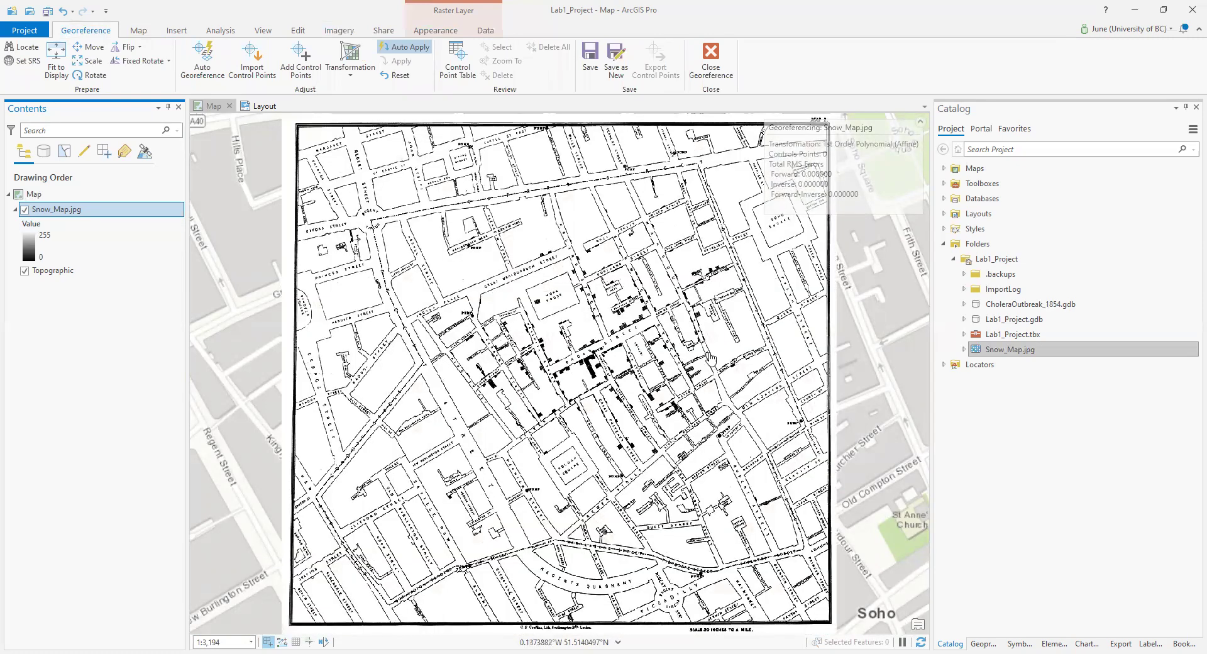
left_click(25, 210)
scroll(281, 289, "down", 2)
scroll(281, 289, "down", 2)
left_click_drag(301, 296, 387, 326)
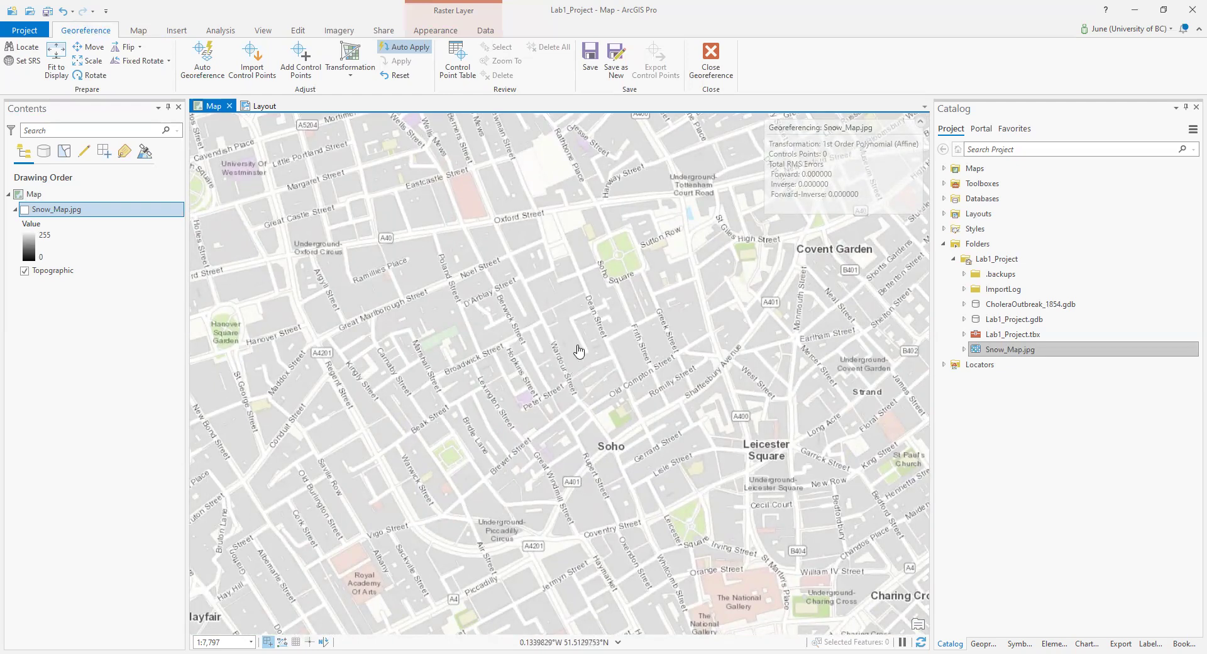
left_click(25, 210)
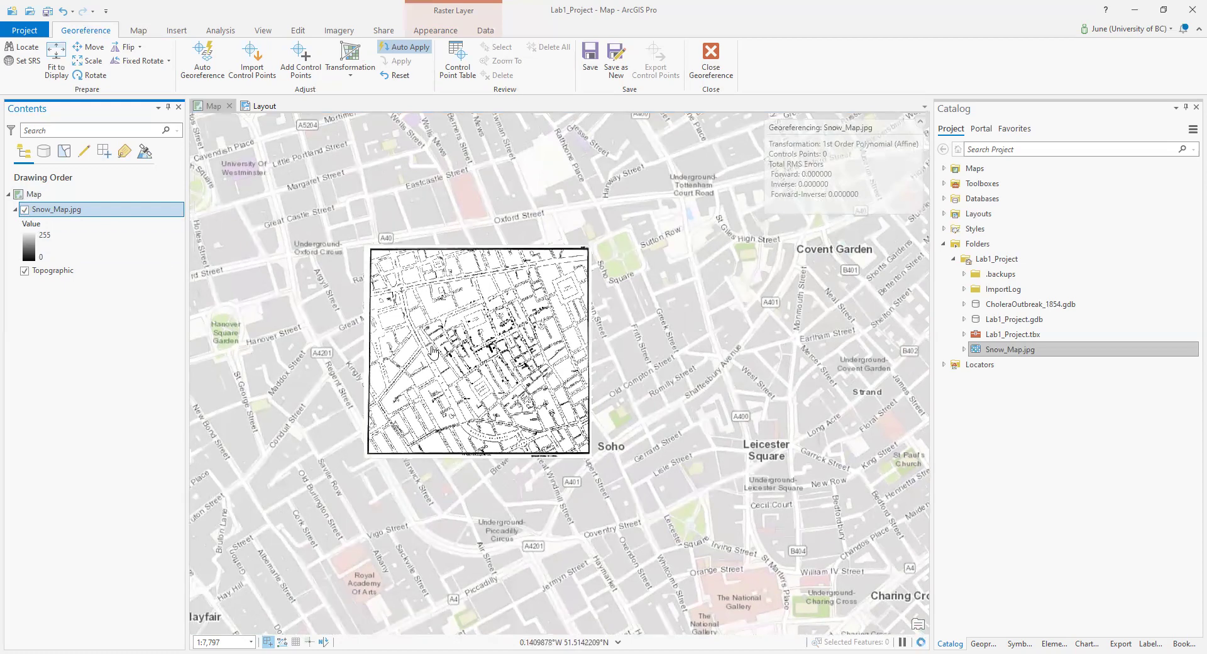
scroll(426, 349, "up", 3)
scroll(725, 339, "up", 1)
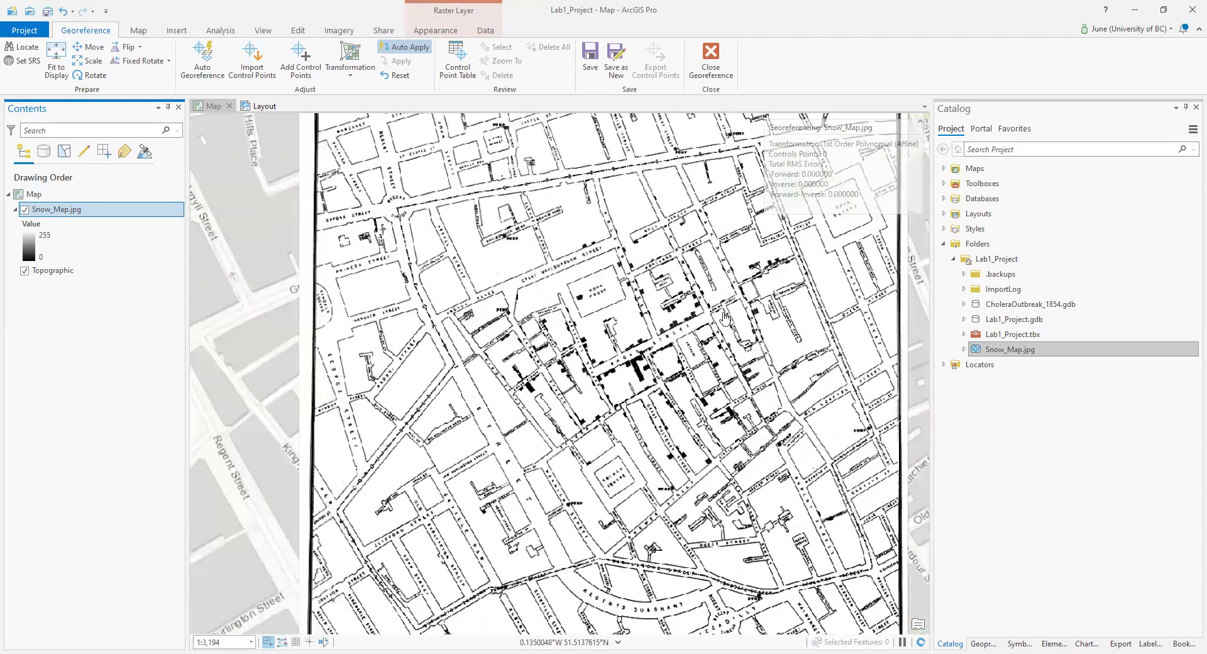
scroll(724, 316, "up", 3)
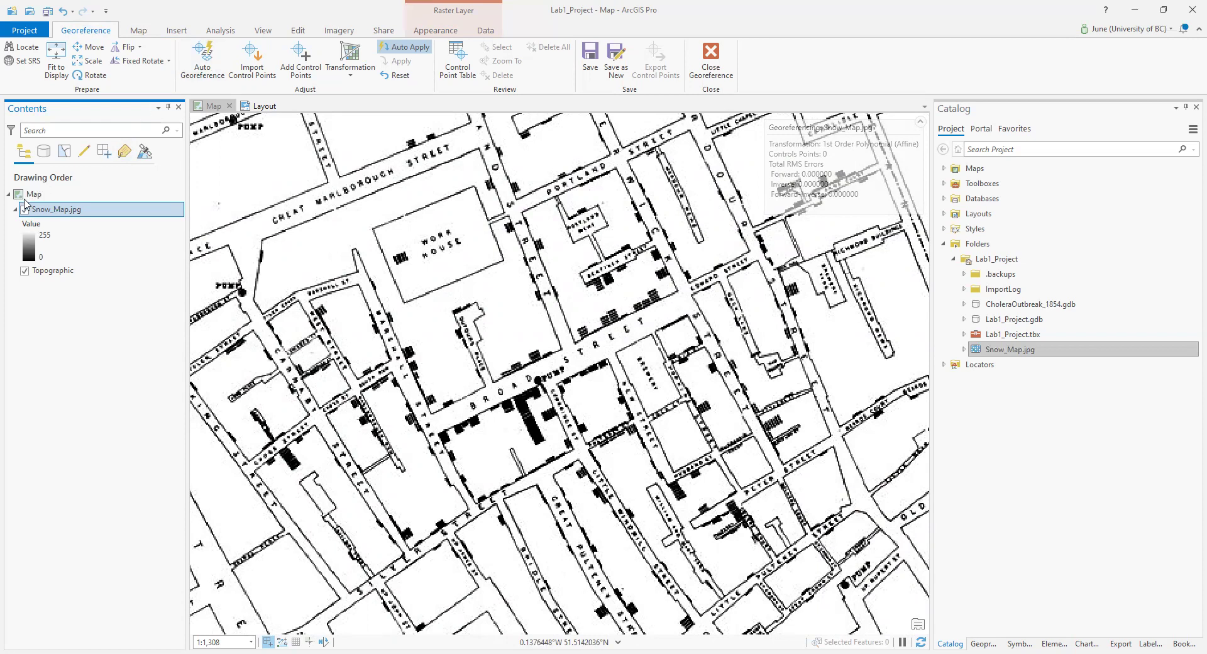
Add the first control point from the Berwick Street and Edward Street corner on Snow_Map.jpg to the basemap's Broadwick and Berwick Street corner.
left_click(303, 58)
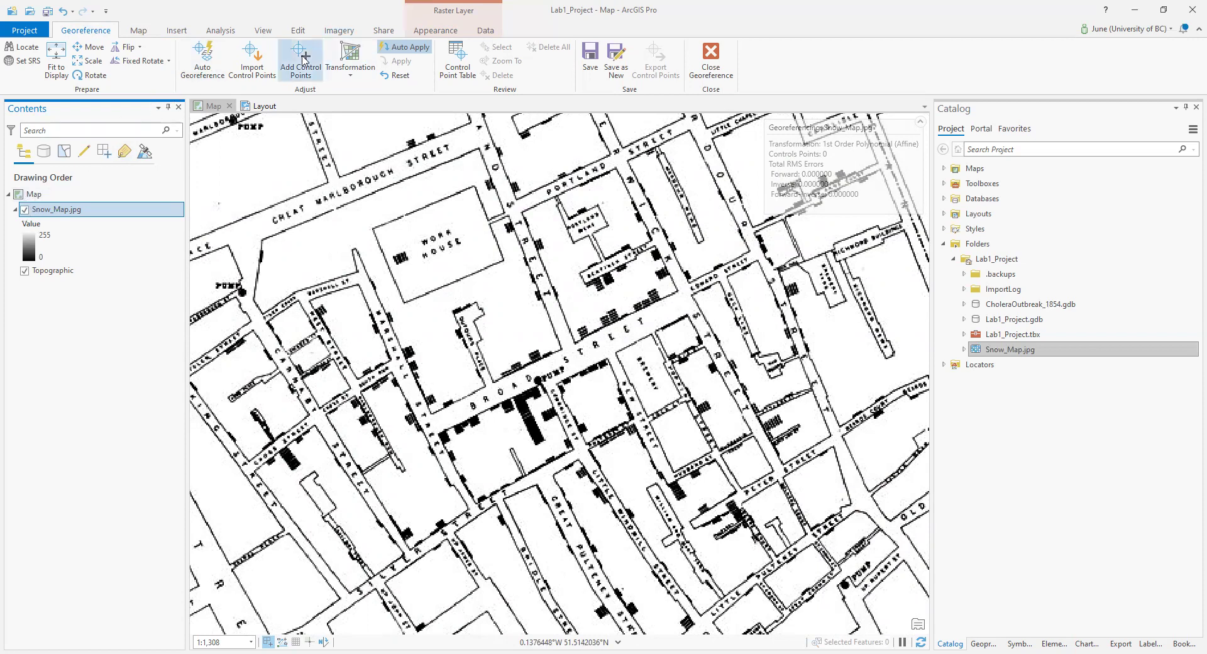
left_click(24, 209)
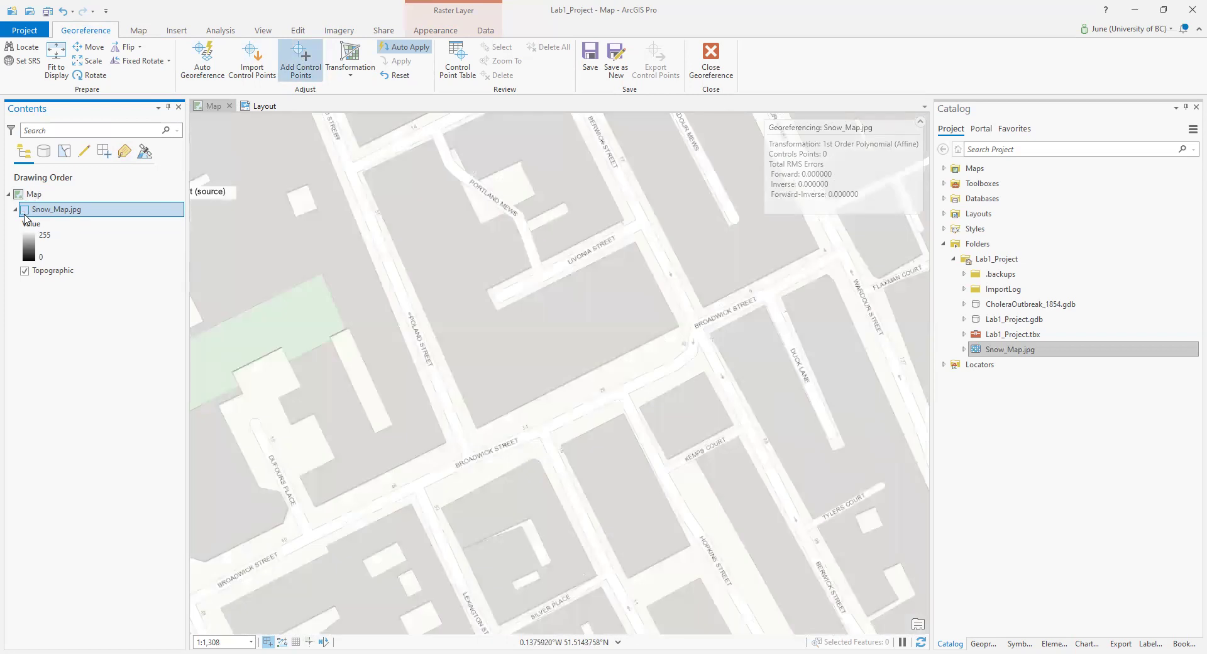
left_click(25, 209)
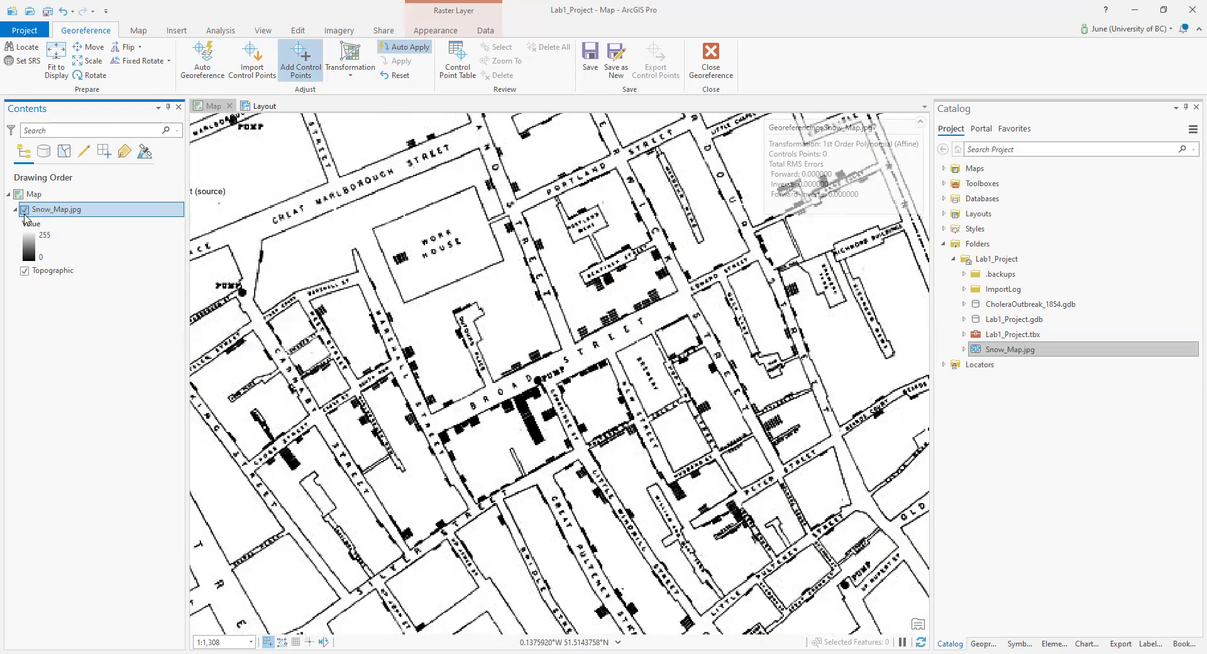
left_click(25, 212)
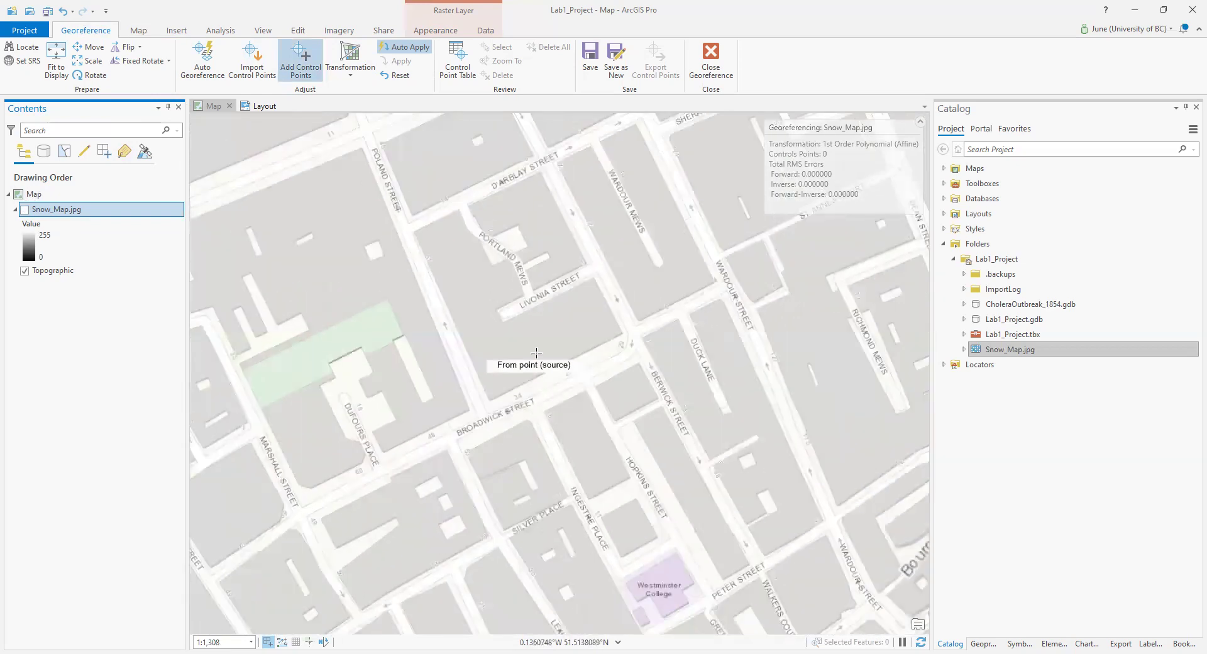
scroll(536, 352, "down", 2)
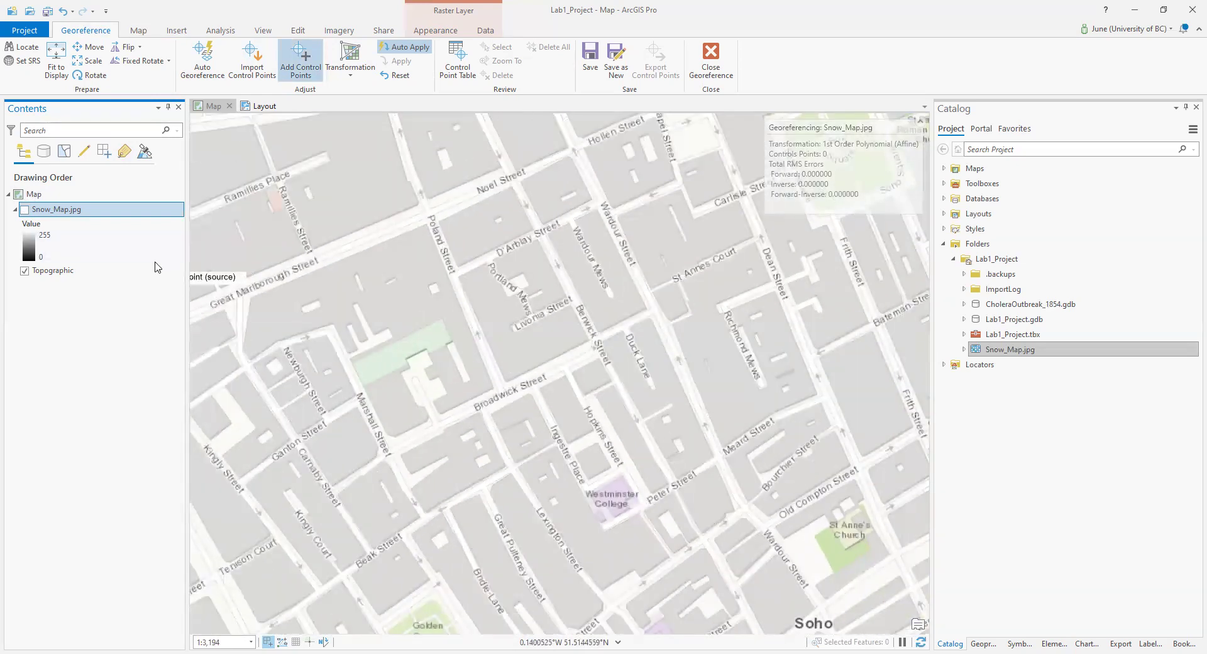
left_click(25, 213)
left_click(25, 212)
left_click(25, 212)
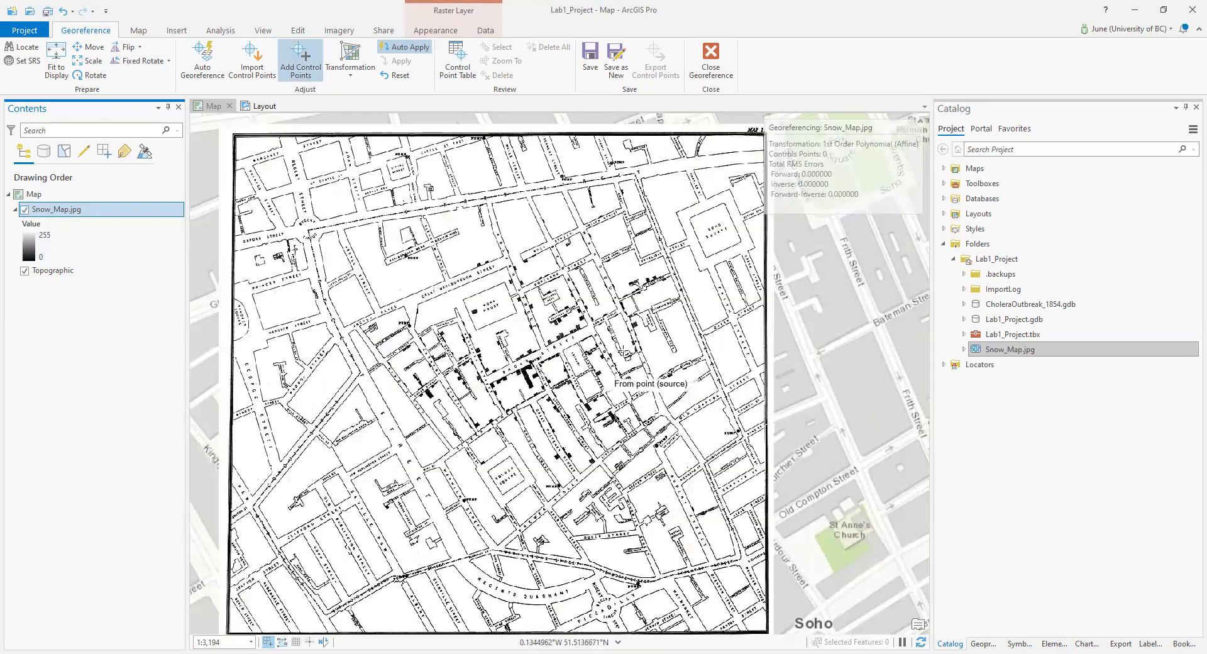
scroll(551, 319, "up", 5)
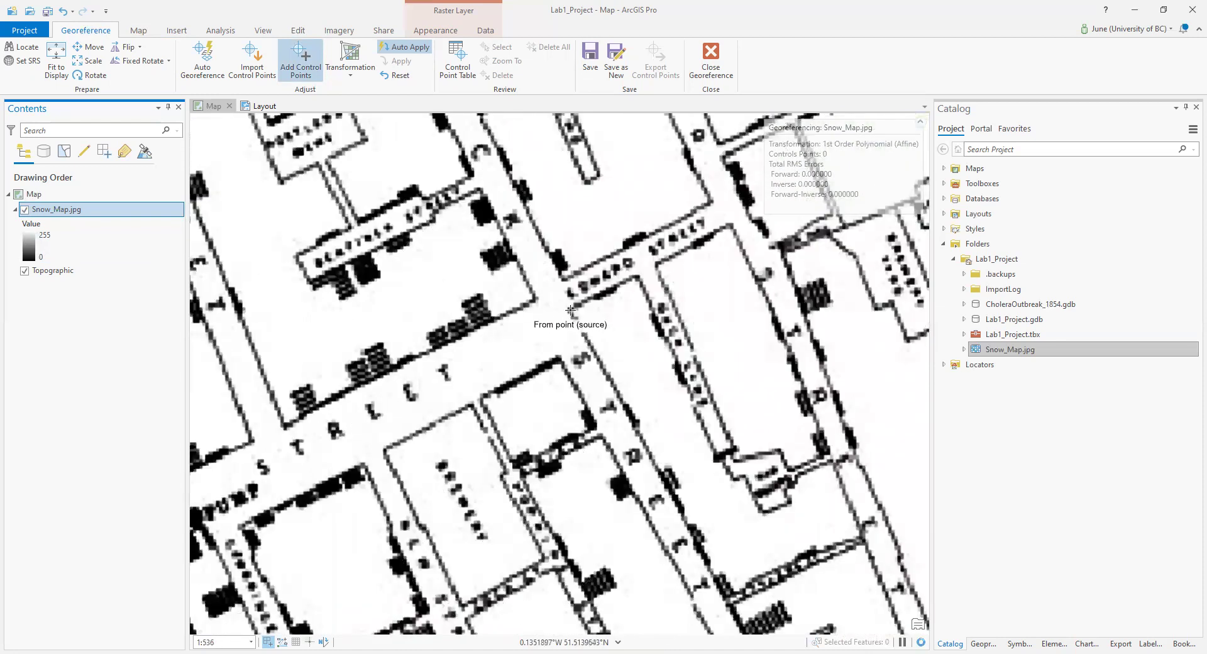
left_click(572, 310)
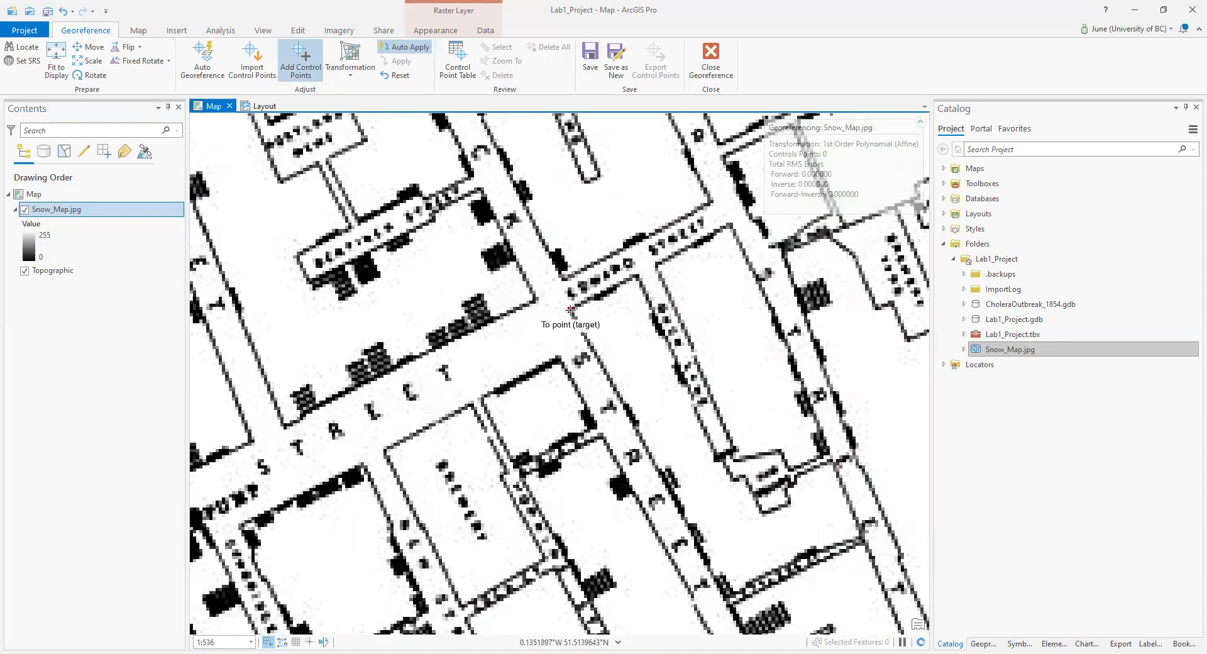
left_click(25, 210)
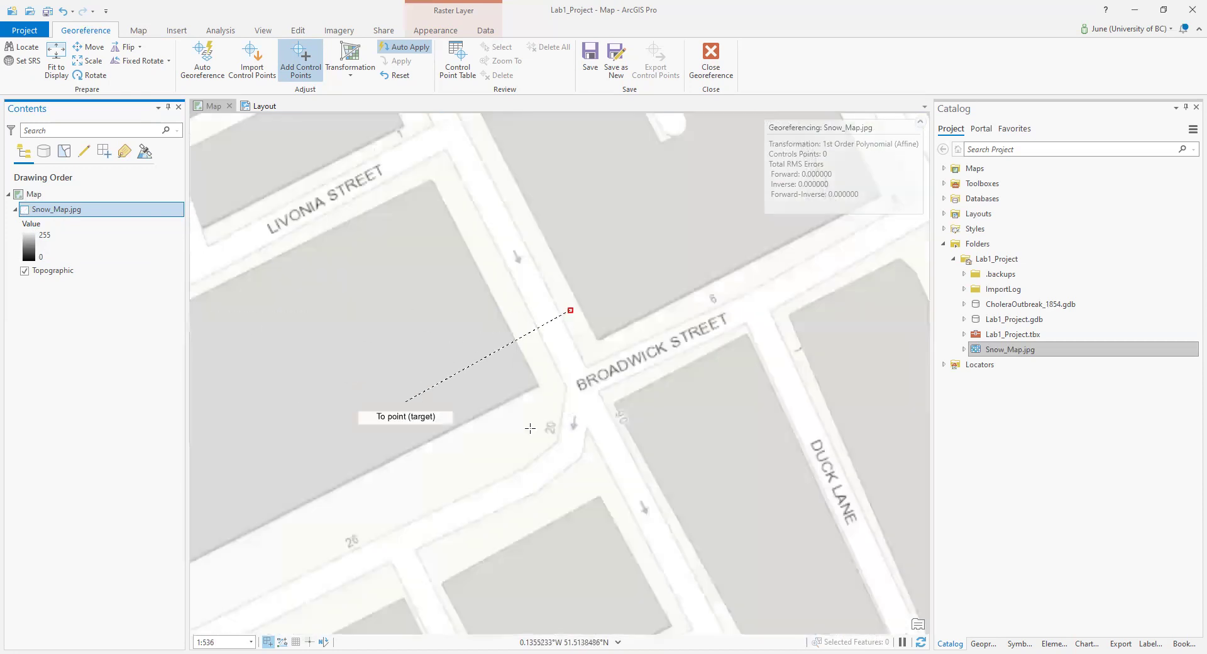
left_click(597, 391)
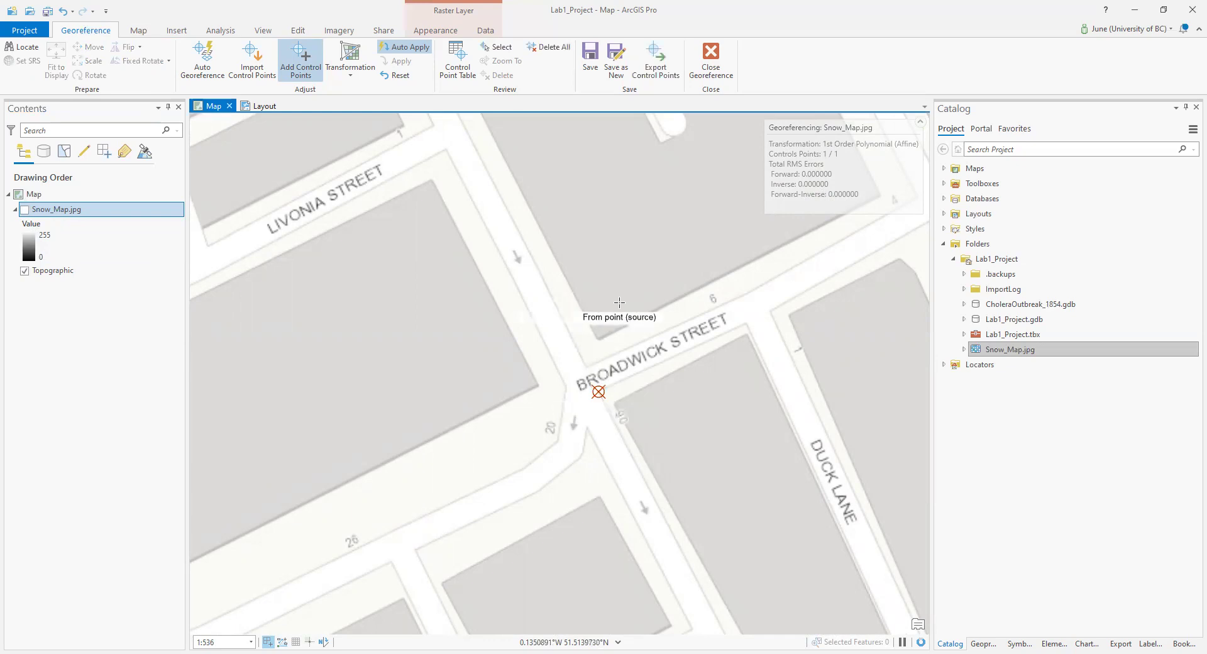
Add a second control point from the street corner beside the Tichborne Street pump to the matching basemap corner near Coventry Street and Piccadilly Circus.
scroll(619, 302, "down", 4)
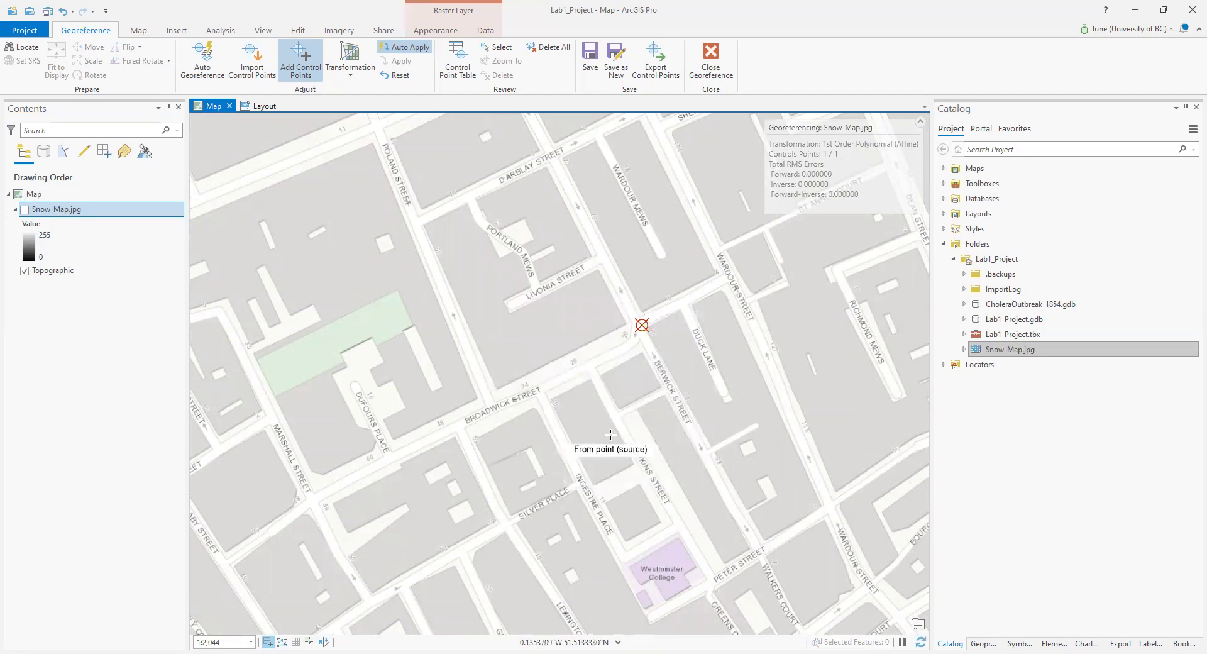
scroll(586, 393, "down", 1)
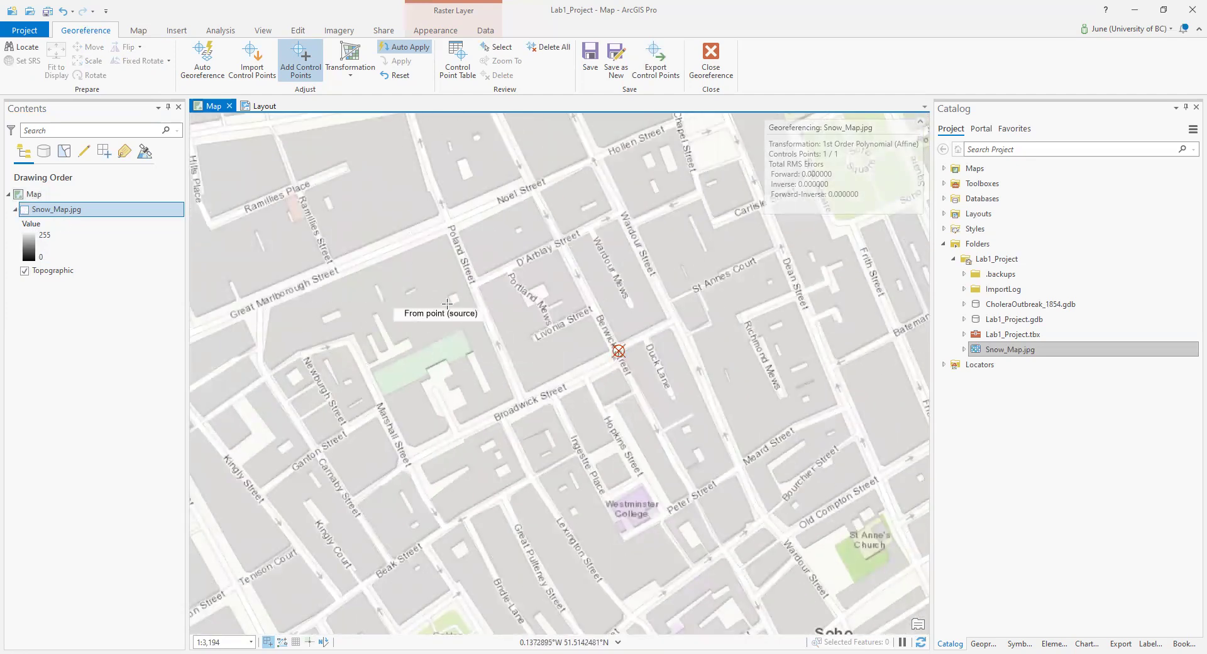
scroll(502, 302, "down", 2)
scroll(502, 303, "down", 1)
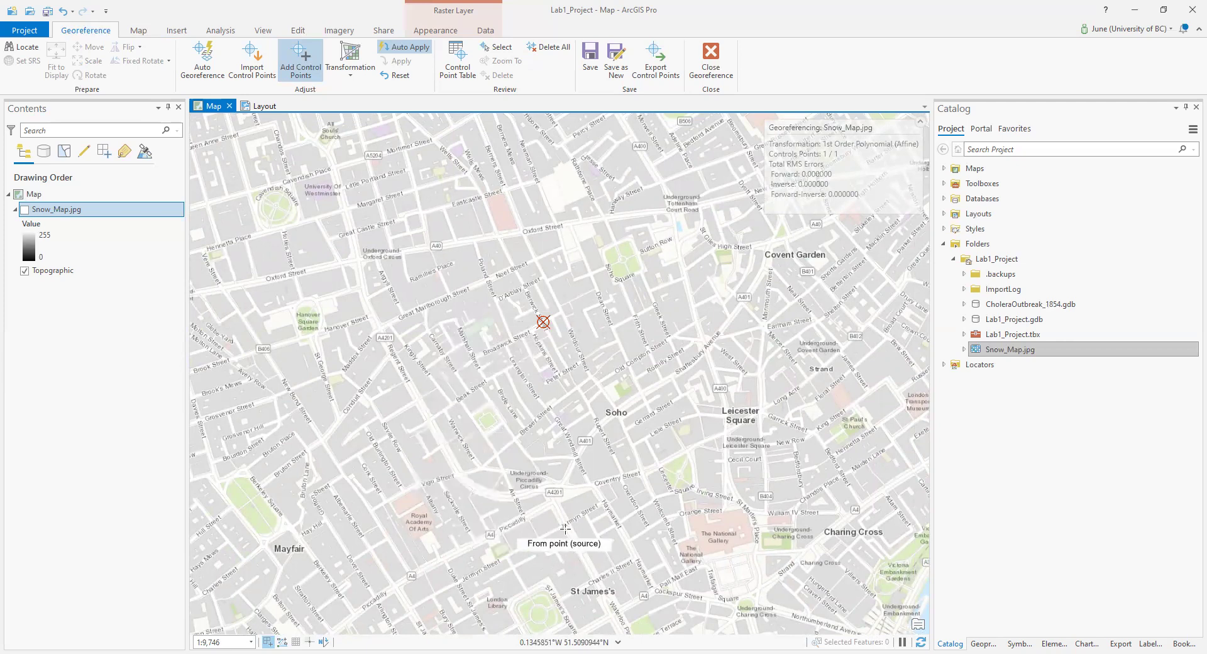
left_click(23, 213)
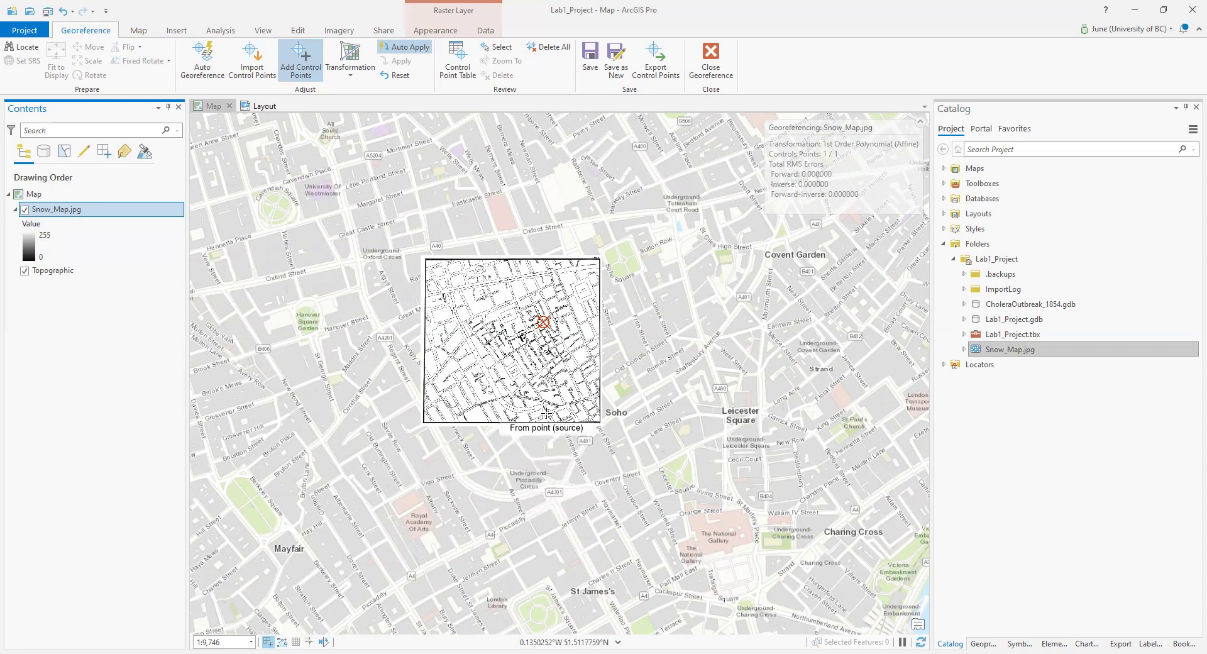
scroll(546, 415, "up", 5)
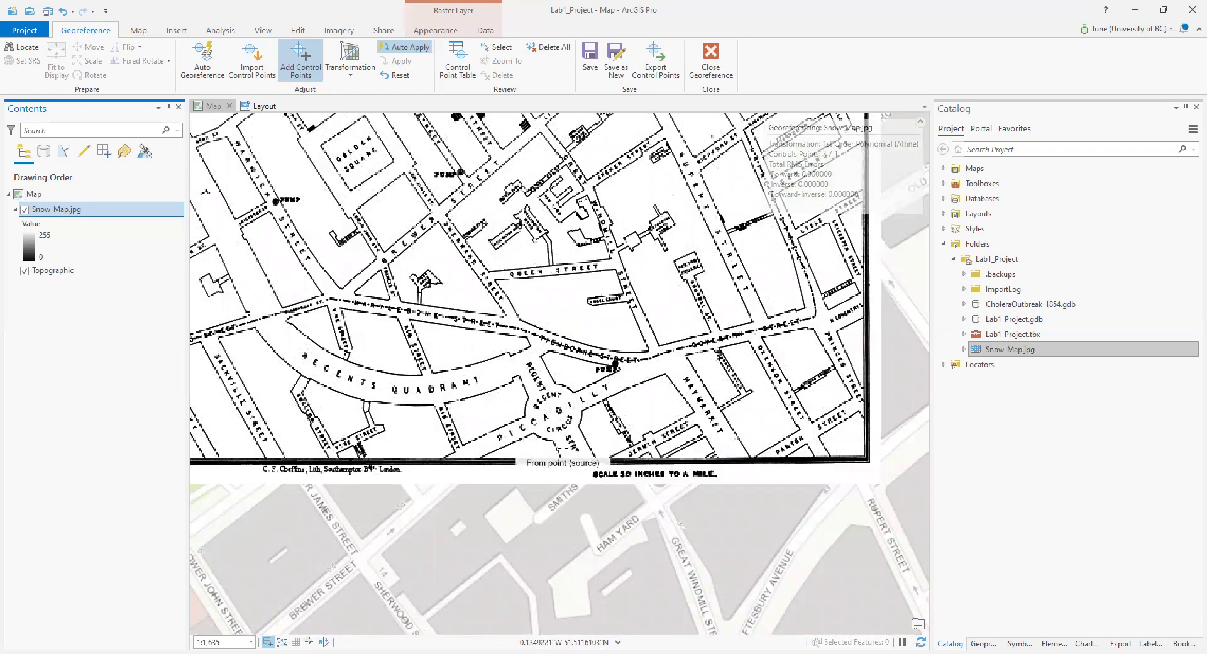
scroll(555, 424, "up", 2)
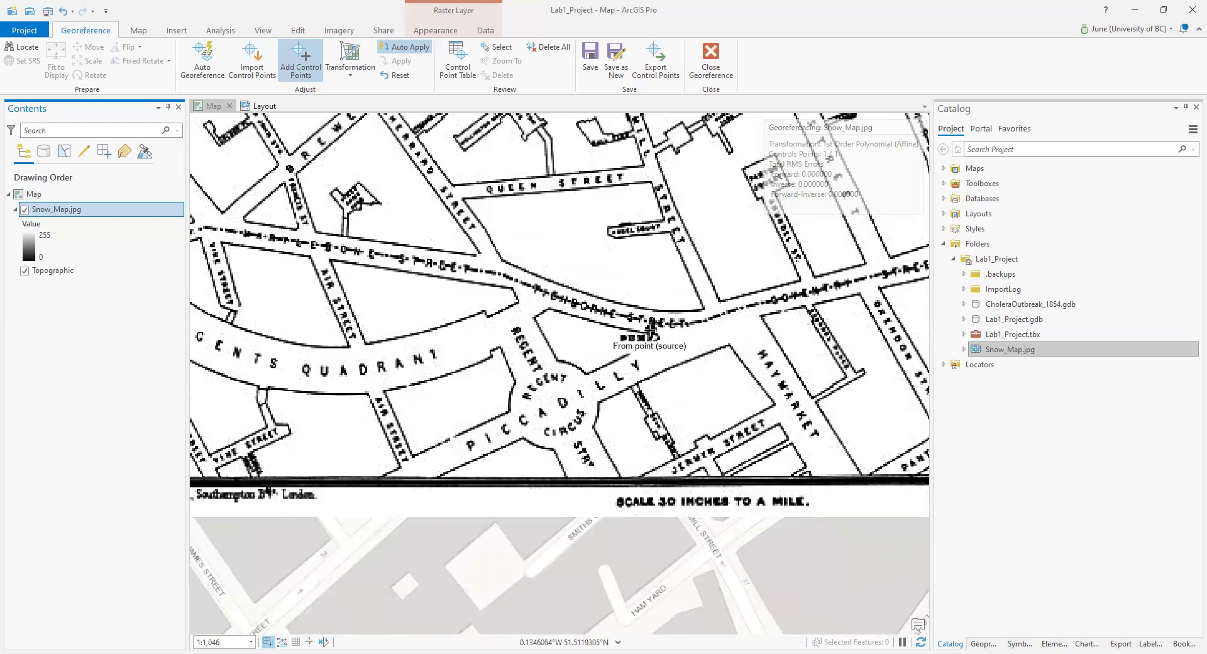
left_click(660, 337)
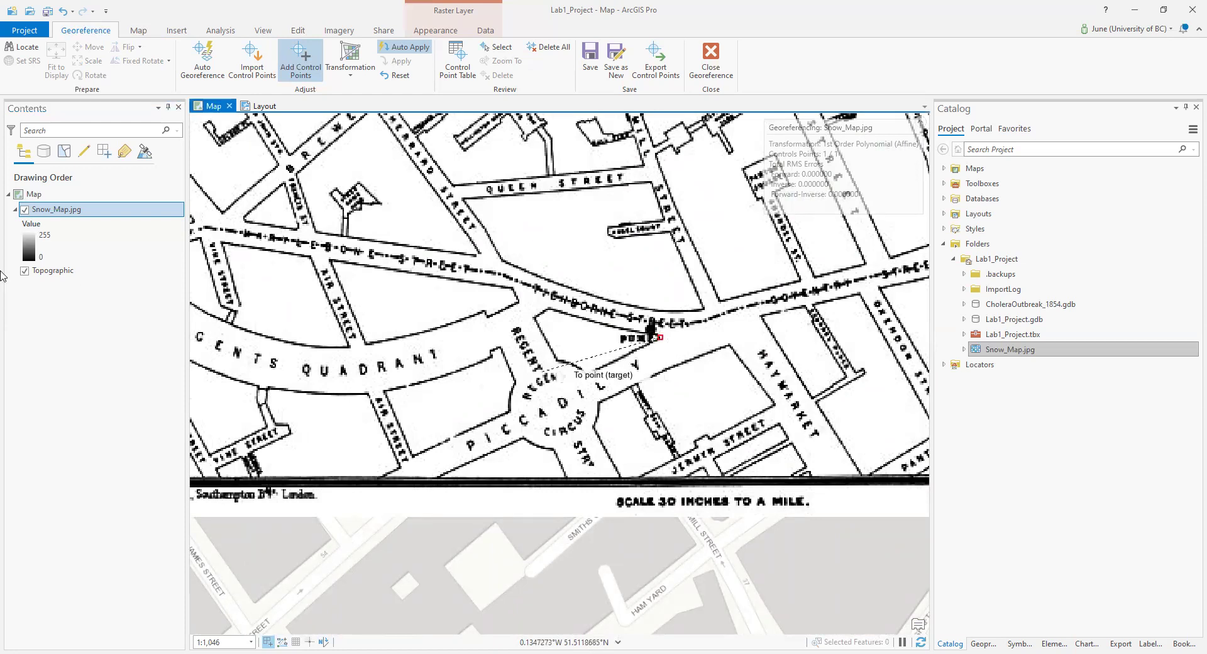
left_click(24, 209)
scroll(512, 404, "down", 8)
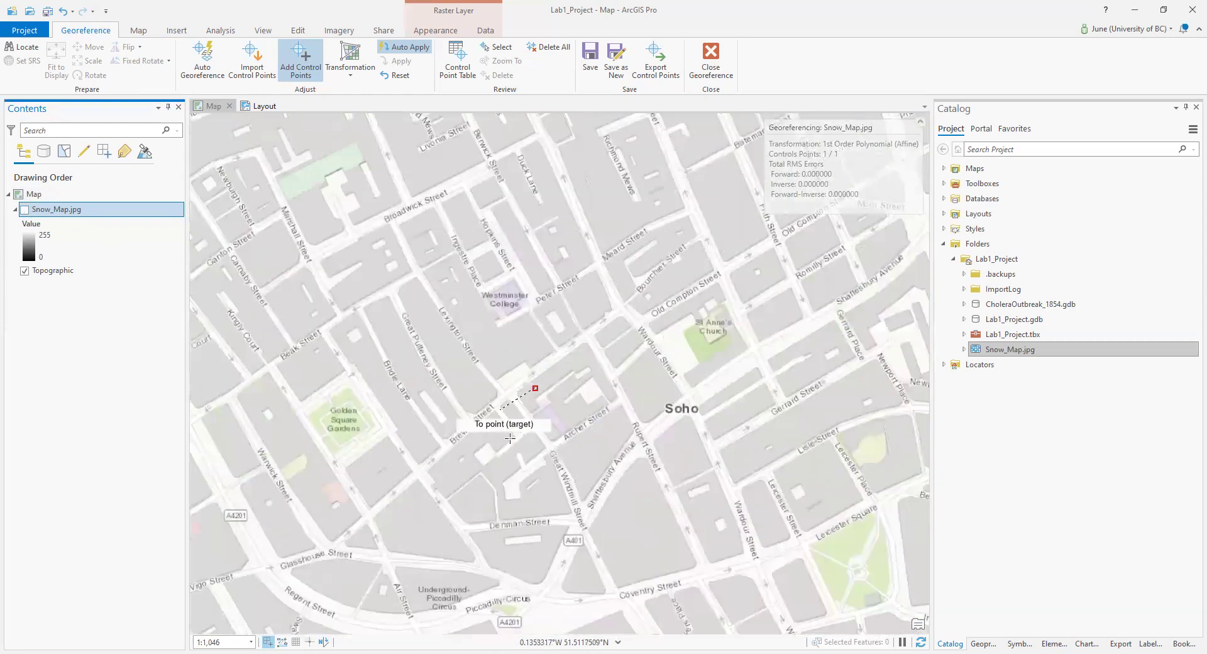
scroll(540, 526, "up", 4)
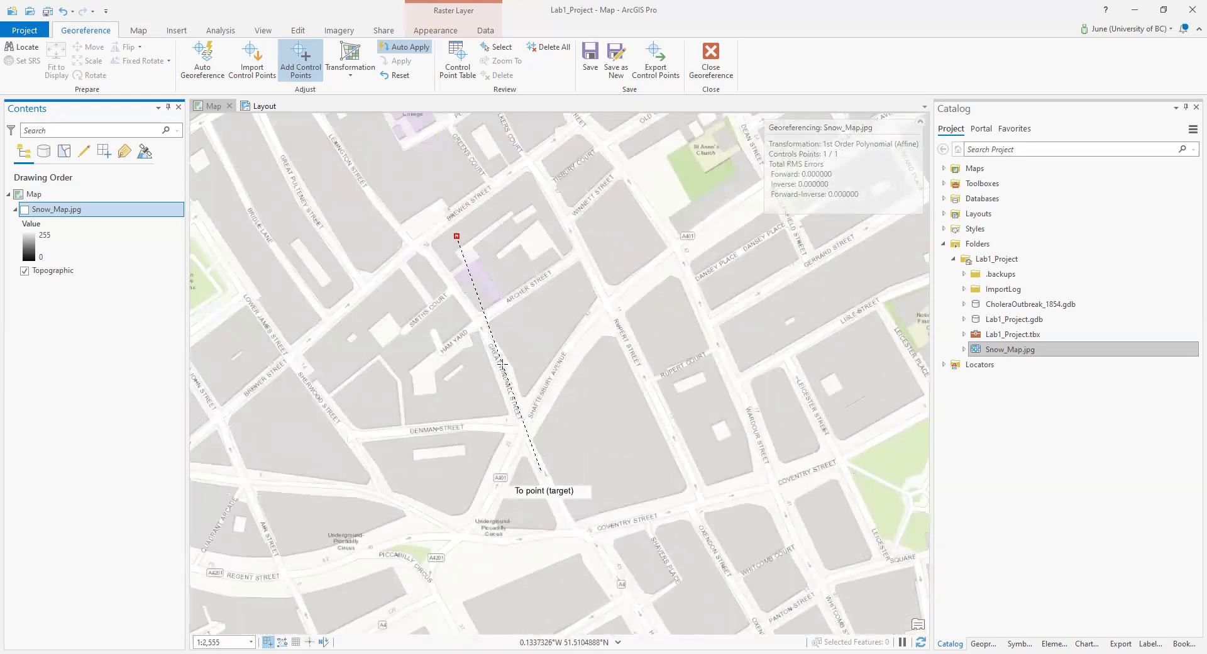
left_click(25, 209)
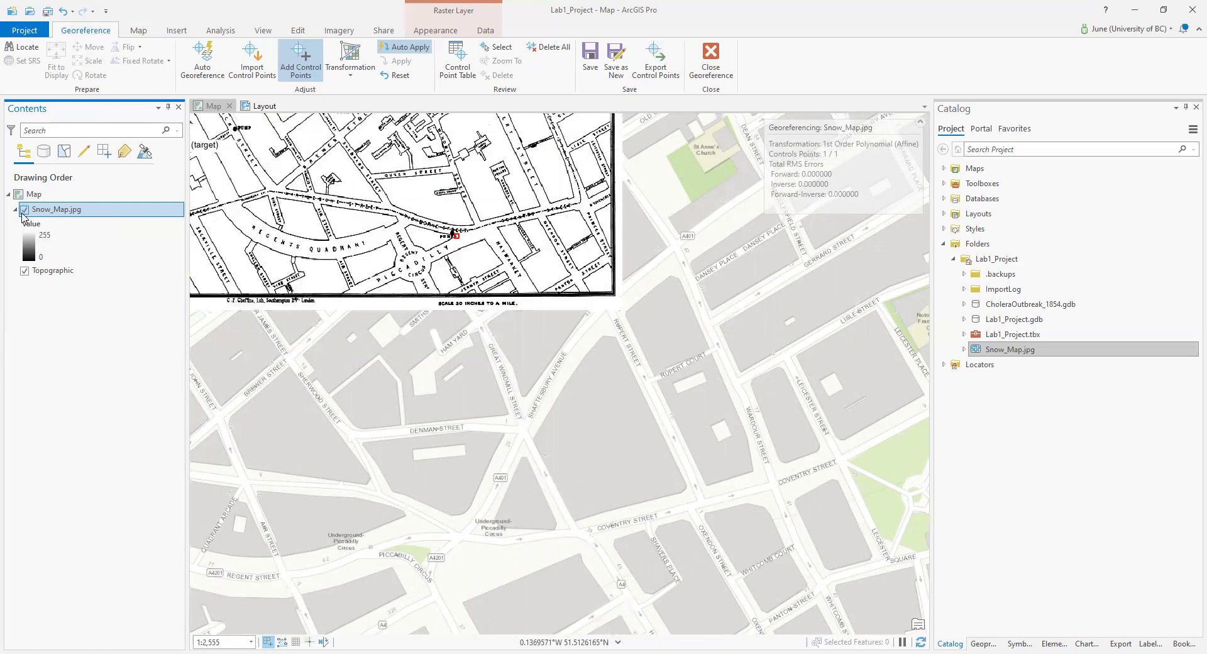
left_click(537, 549)
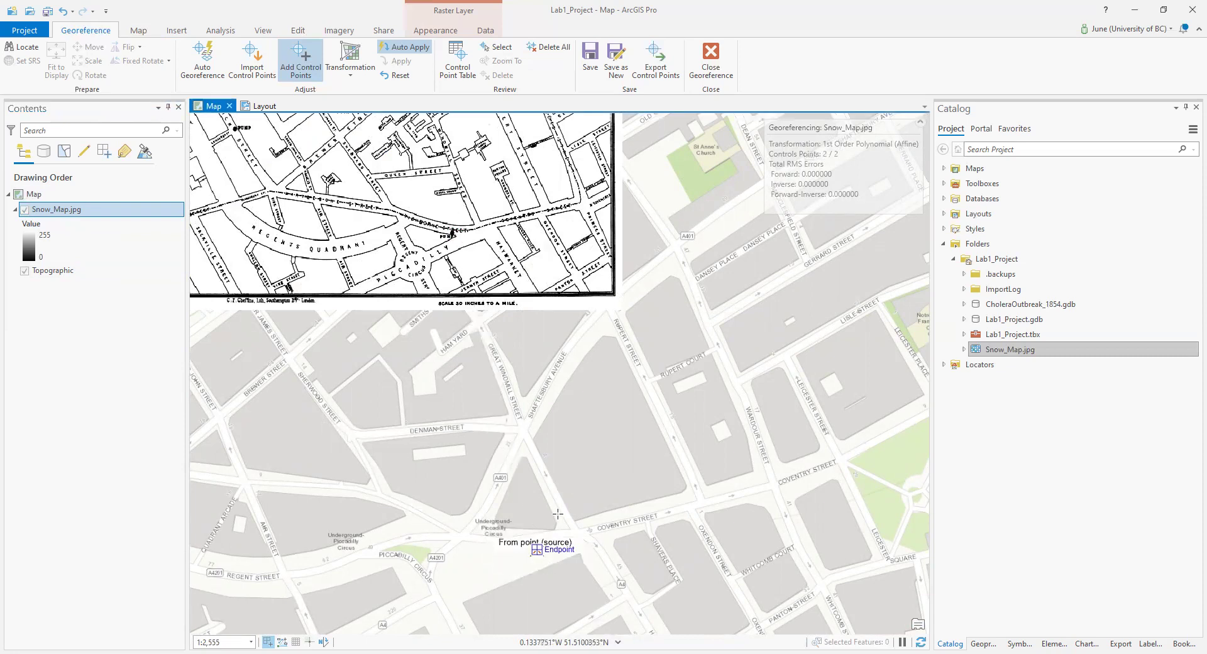
Add a third control point from Regent Circus on Snow_Map.jpg to the basemap's Oxford Street and Regent Street intersection, and show the raster again.
scroll(536, 549, "down", 3)
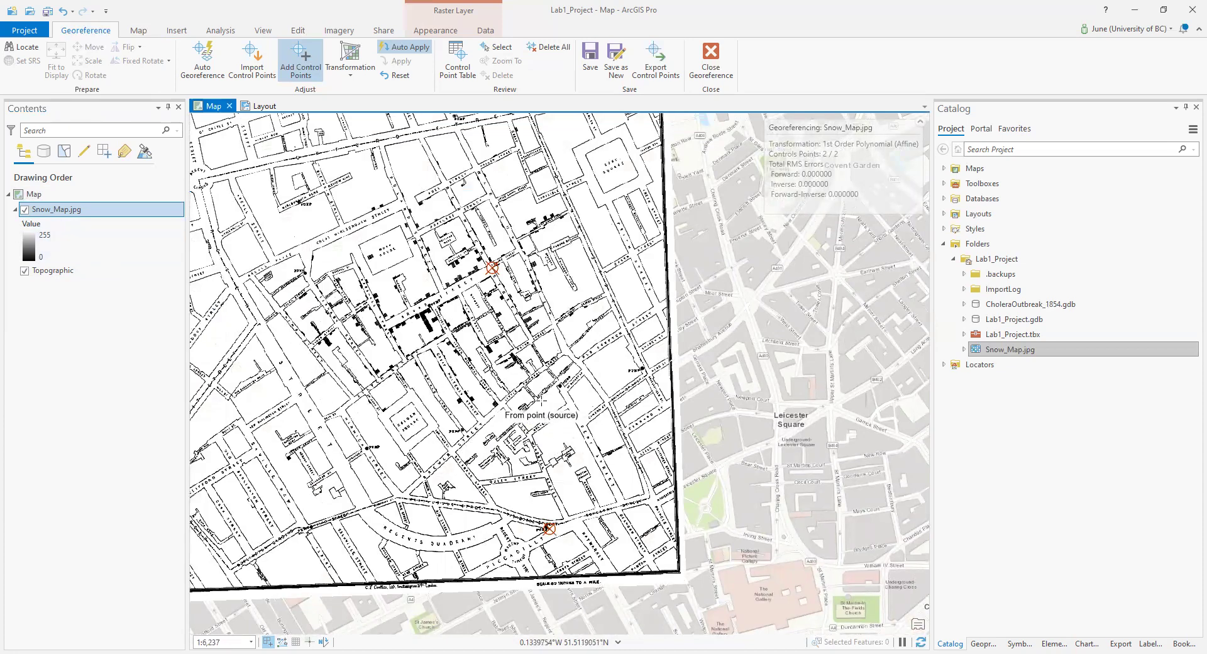
scroll(564, 401, "down", 2)
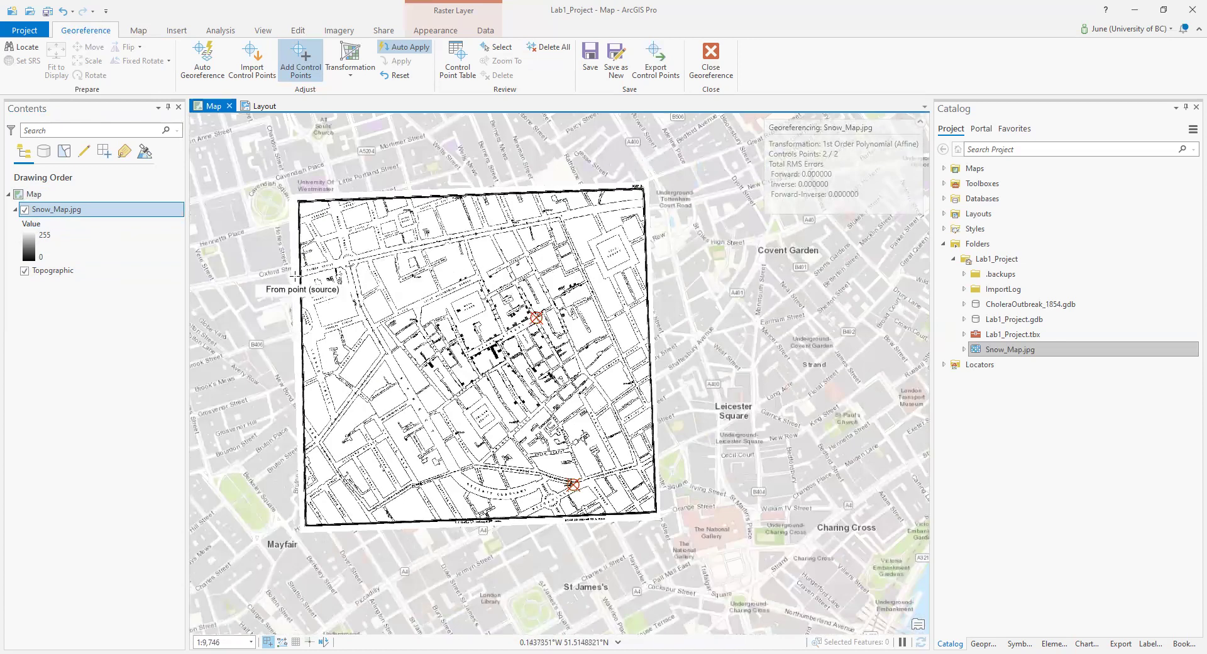
scroll(333, 283, "up", 5)
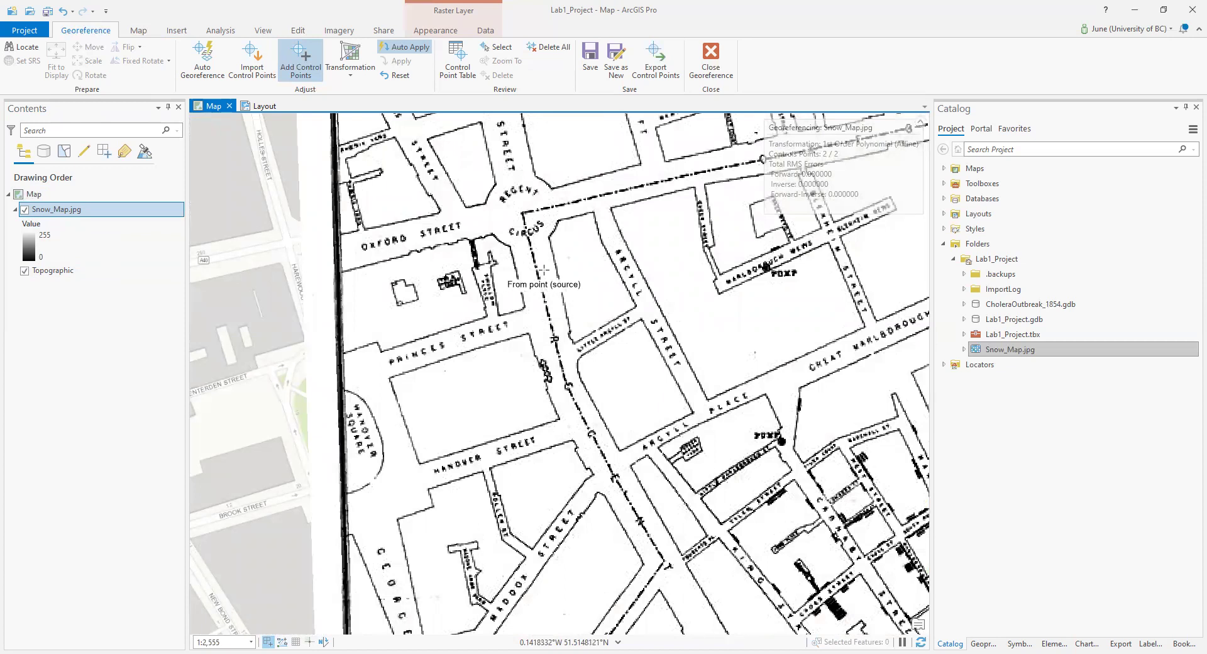
left_click(25, 210)
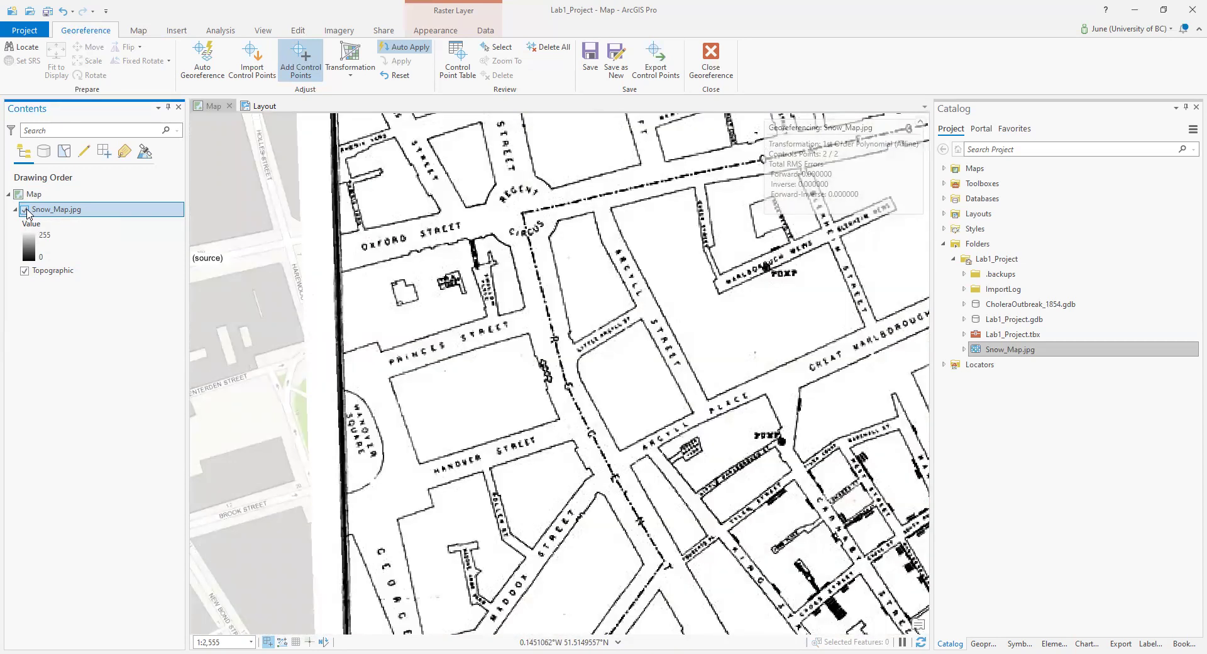
left_click(26, 211)
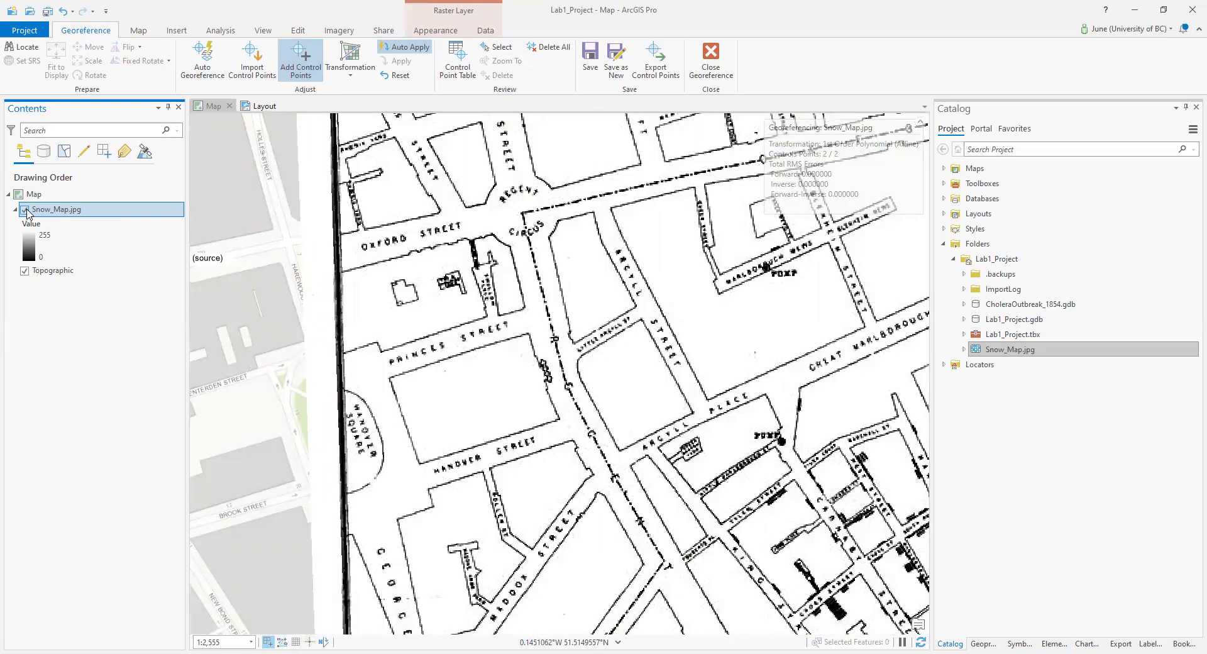
left_click(27, 211)
left_click(26, 211)
left_click(522, 214)
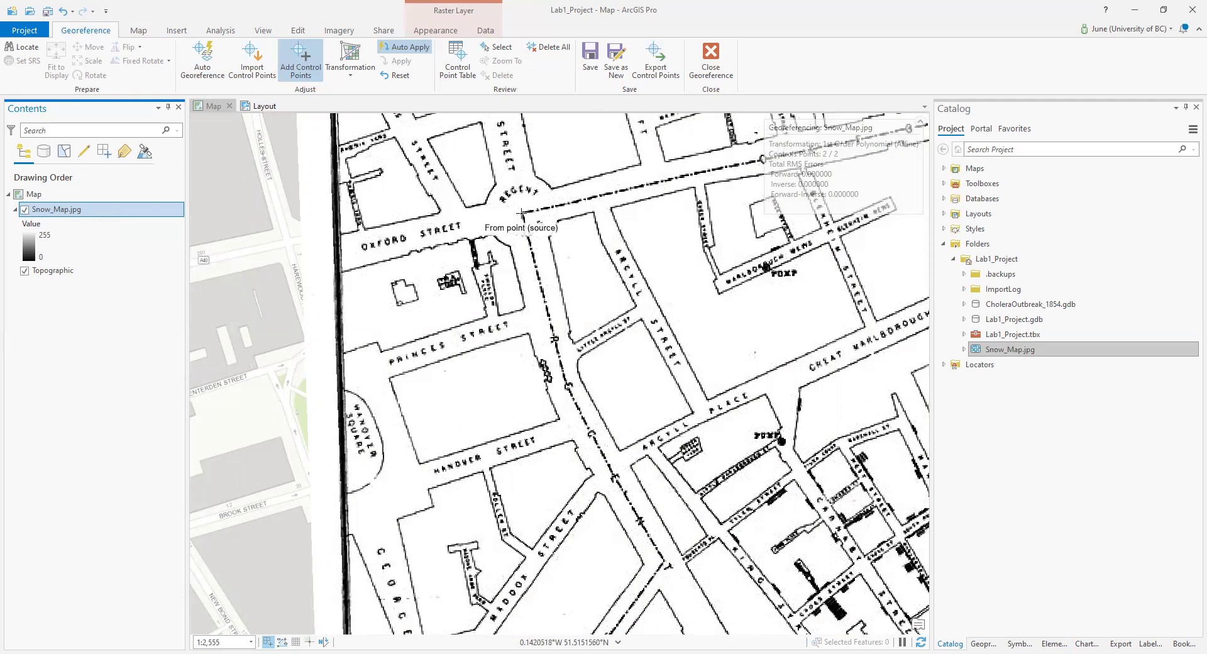
left_click(24, 210)
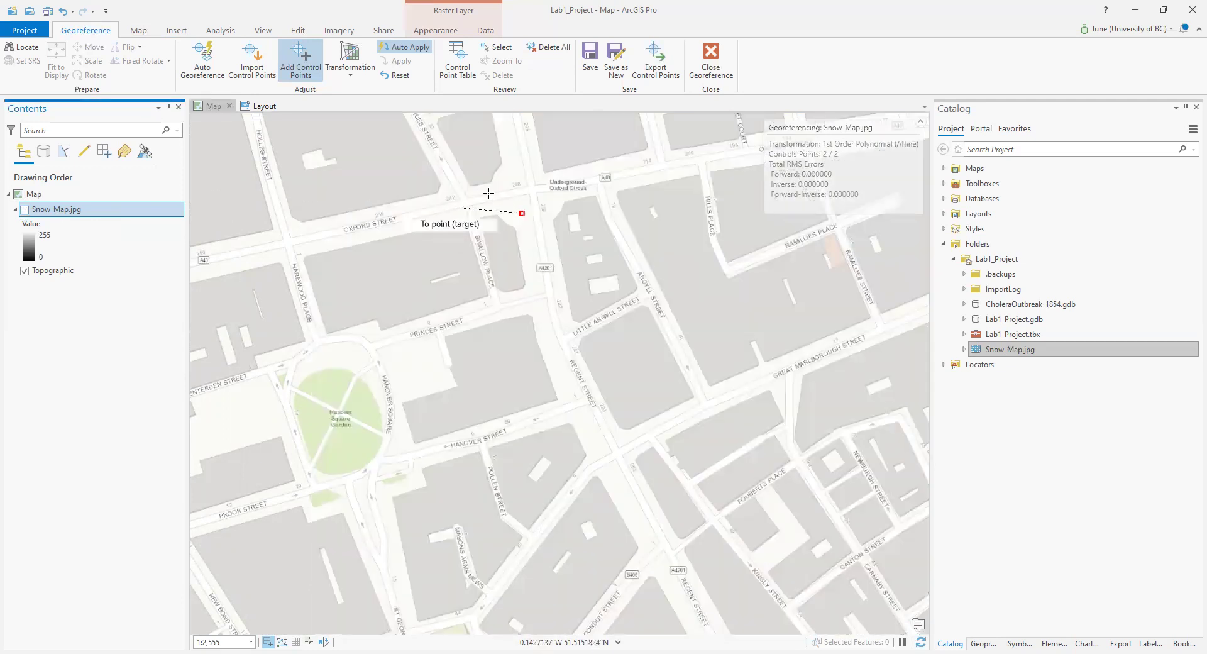
left_click(533, 188)
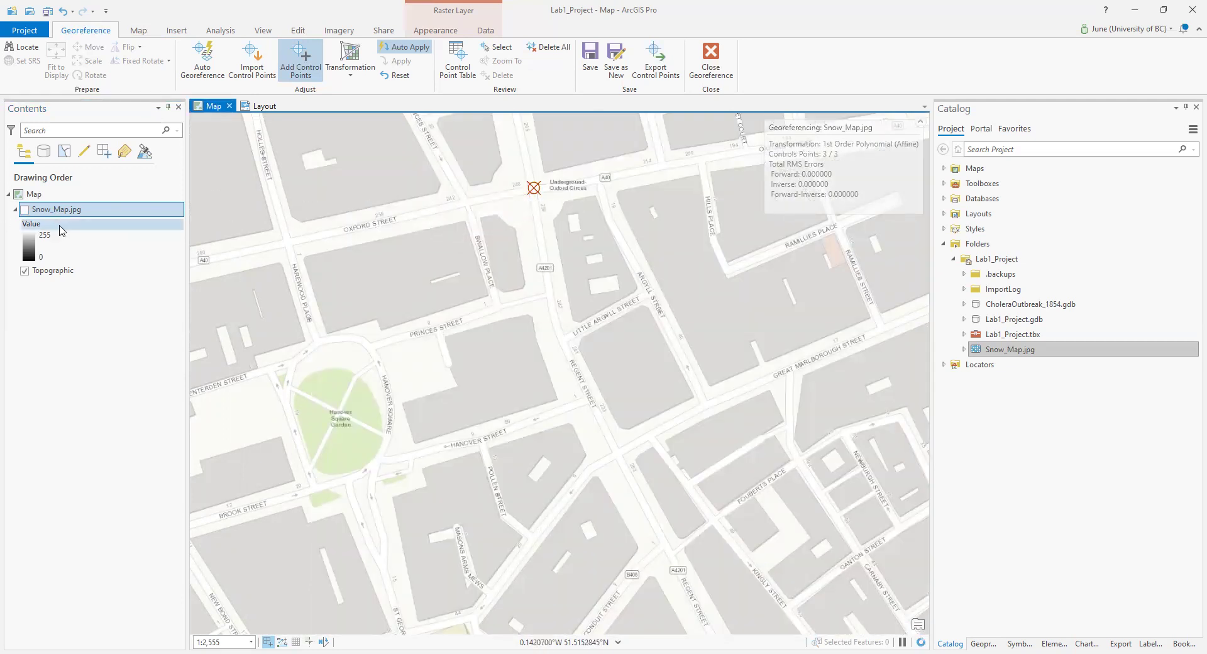
left_click(25, 210)
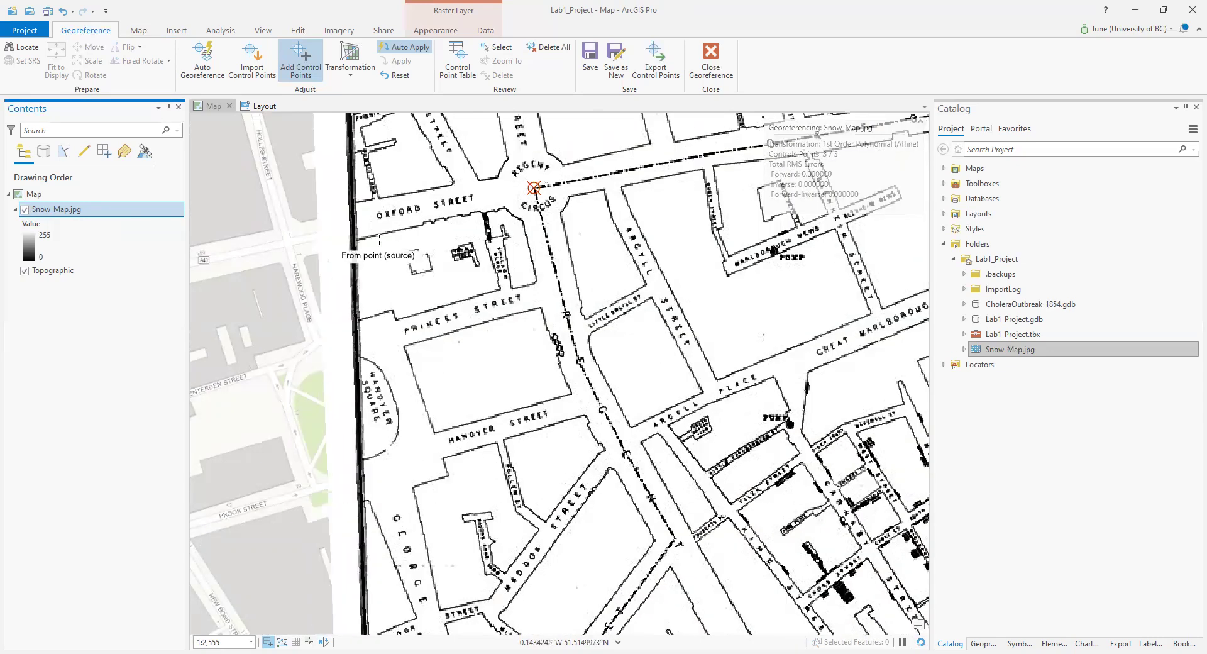
Add a fourth control point from the Grafton and Albemarle Street corner on Snow_Map.jpg to the matching basemap corner, and show the raster again.
scroll(379, 238, "down", 2)
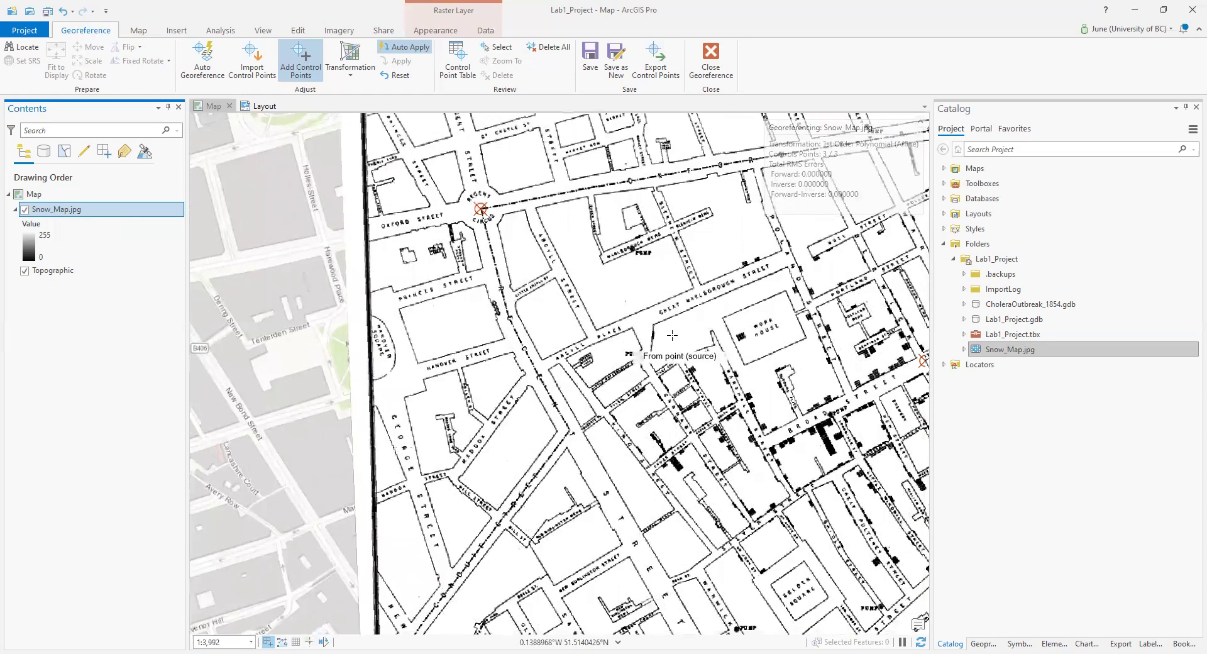
scroll(671, 335, "down", 4)
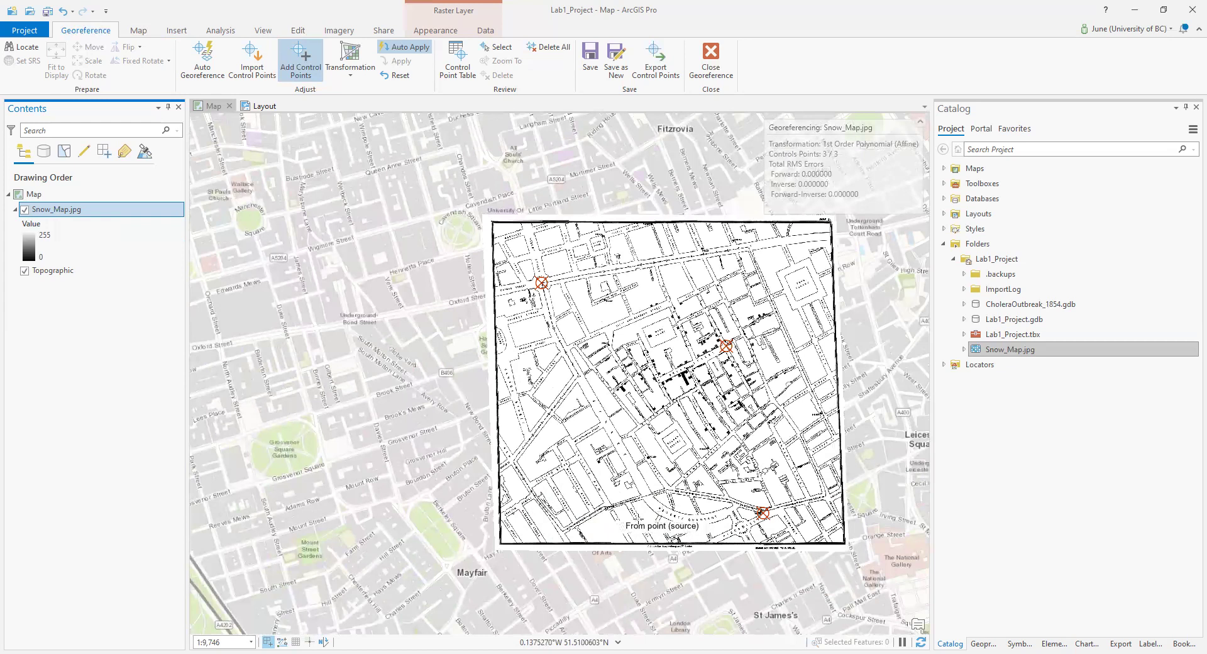
scroll(520, 575, "up", 4)
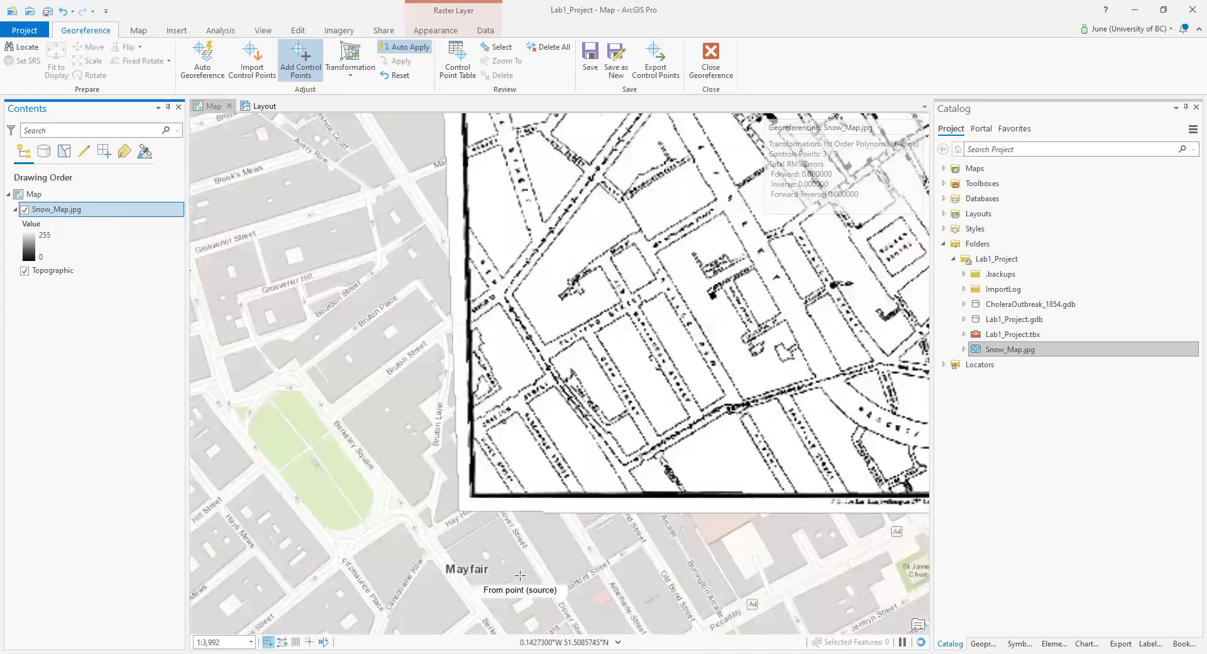
scroll(519, 575, "up", 2)
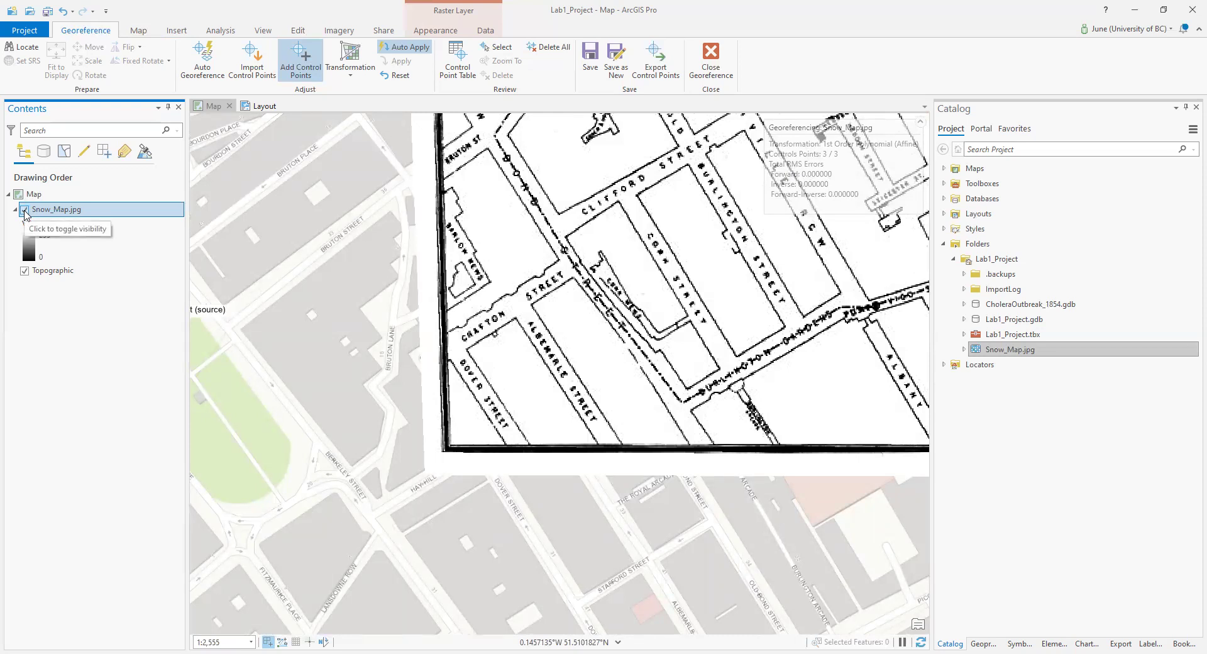
left_click(25, 210)
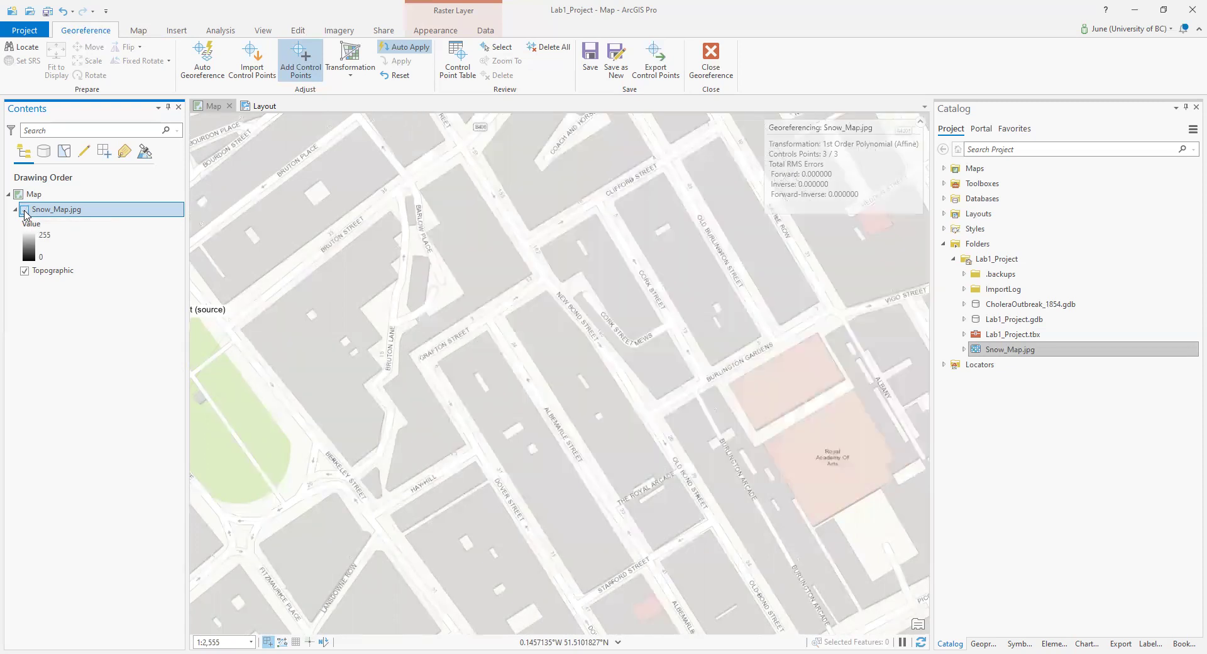
left_click(25, 210)
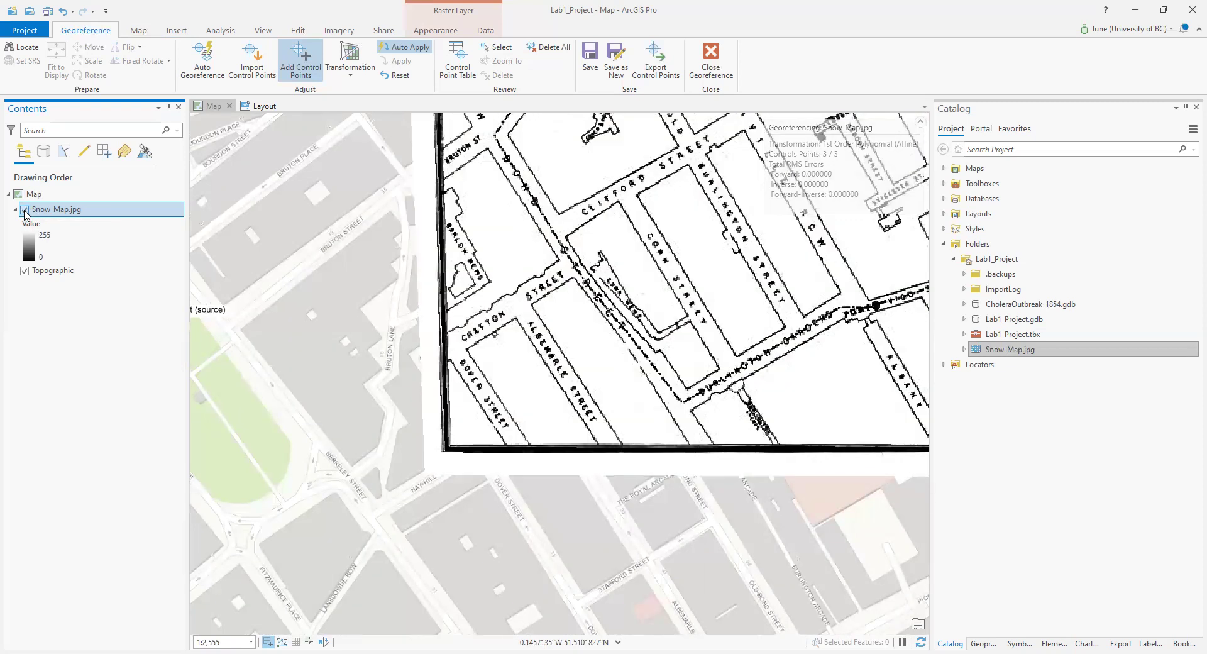
left_click(24, 210)
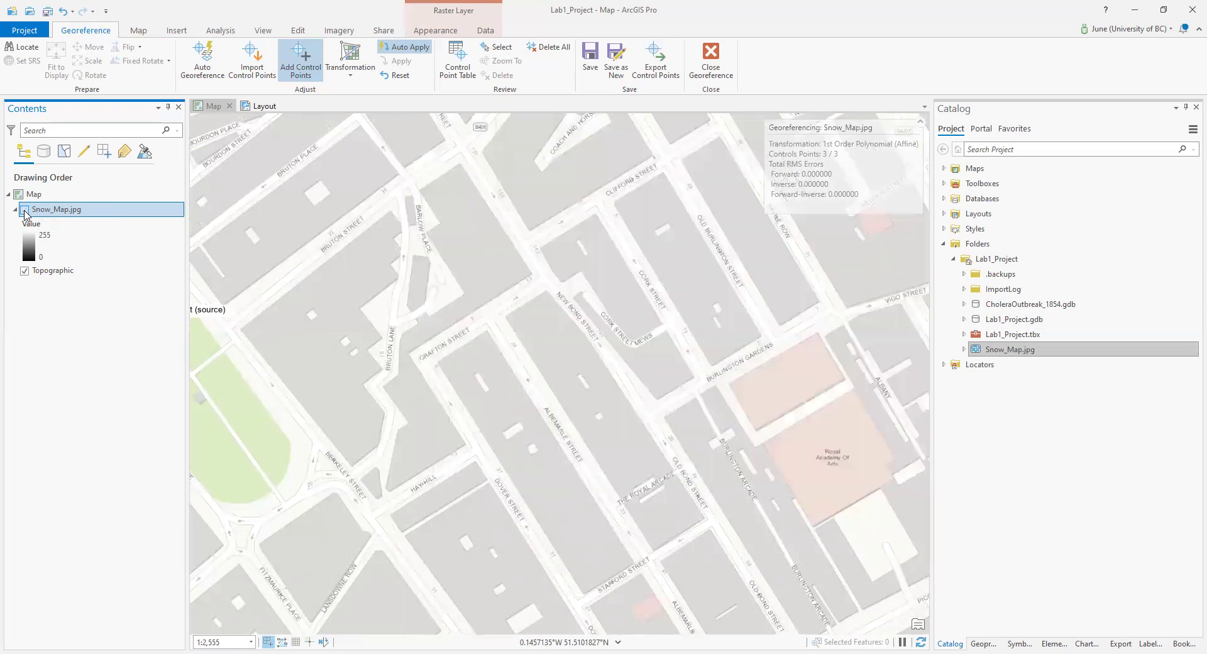
left_click(25, 210)
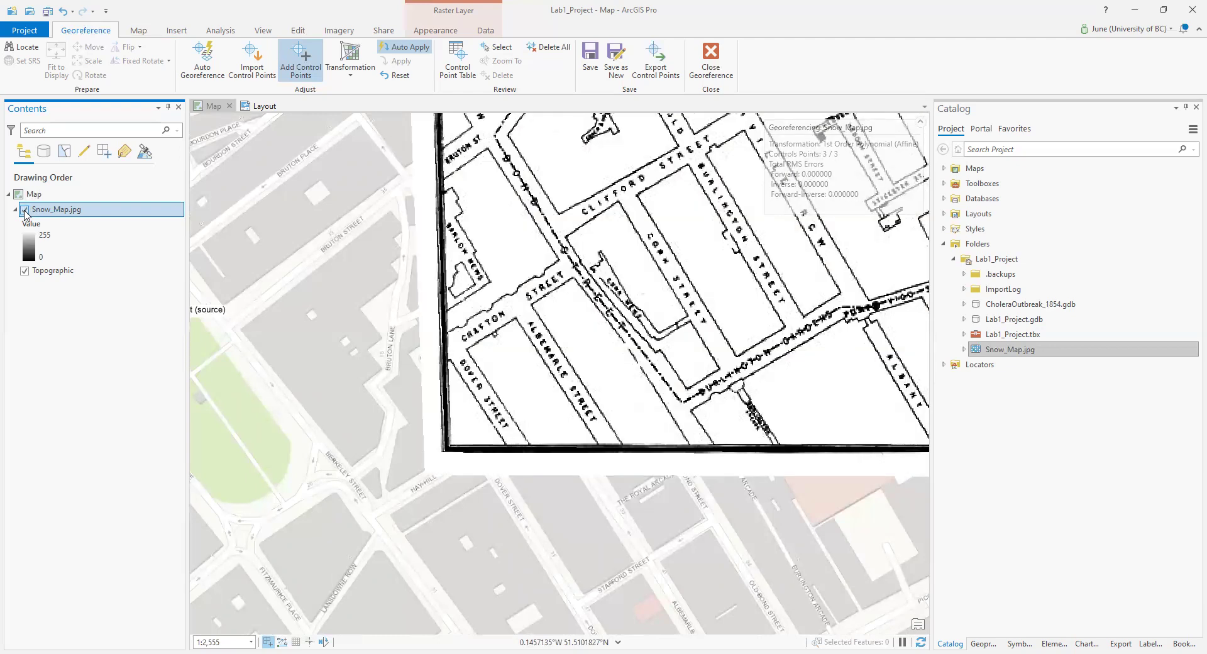
left_click(24, 210)
left_click(24, 210)
left_click(514, 318)
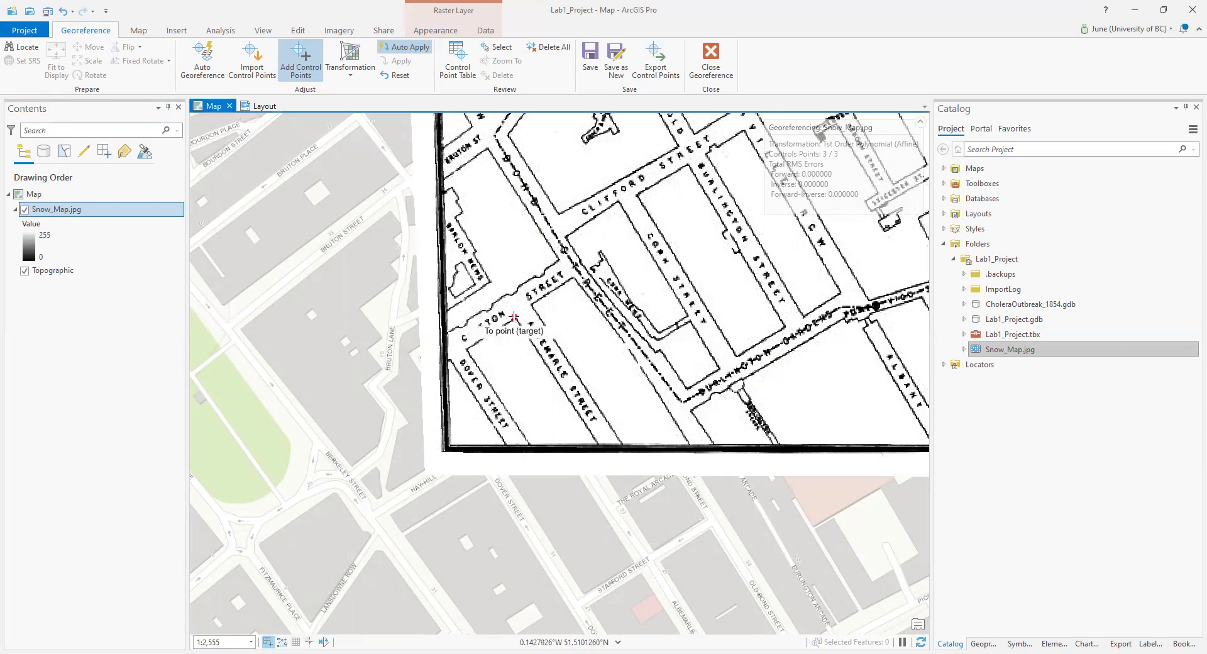
left_click(24, 210)
left_click(488, 329)
left_click(24, 210)
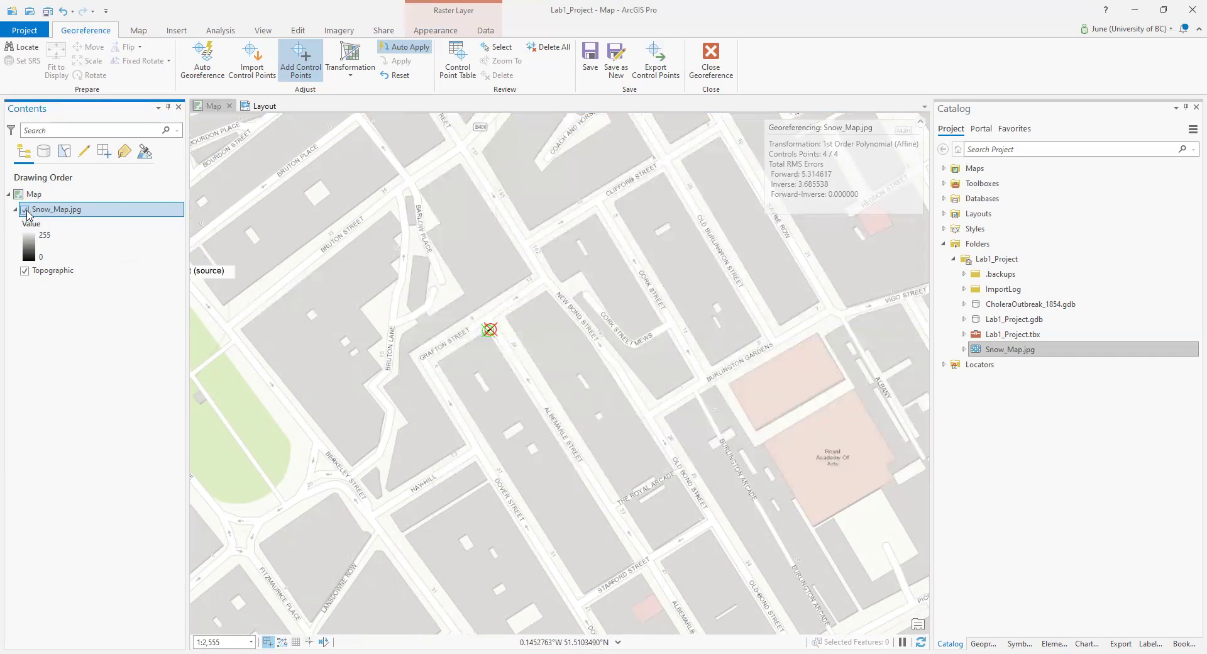
Add a fifth control point from the Hanway and Oxford Street corner on Snow_Map.jpg to the matching basemap corner, and hide the raster.
scroll(476, 325, "down", 5)
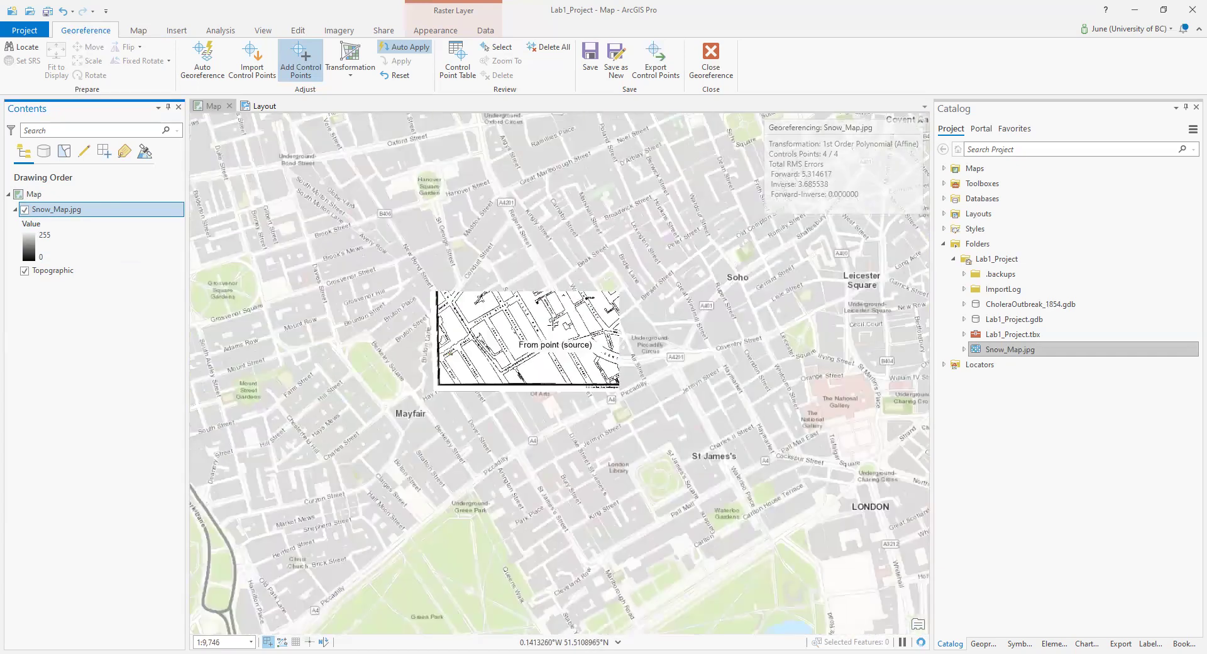
scroll(597, 280, "down", 2)
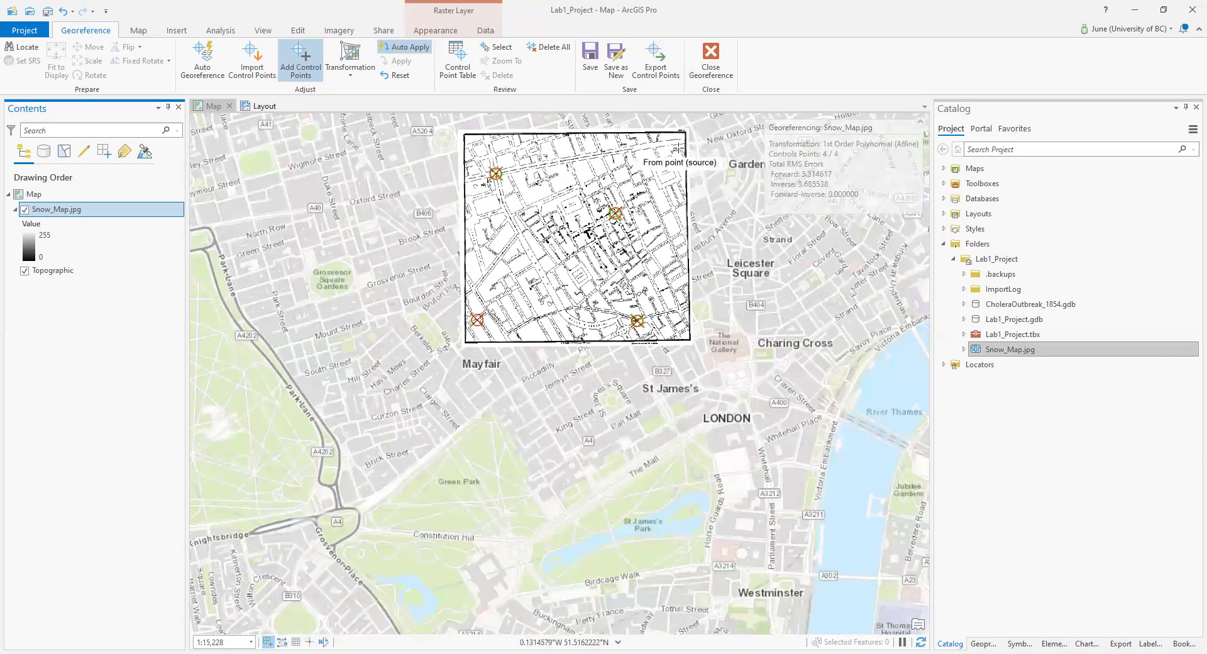
scroll(679, 149, "up", 6)
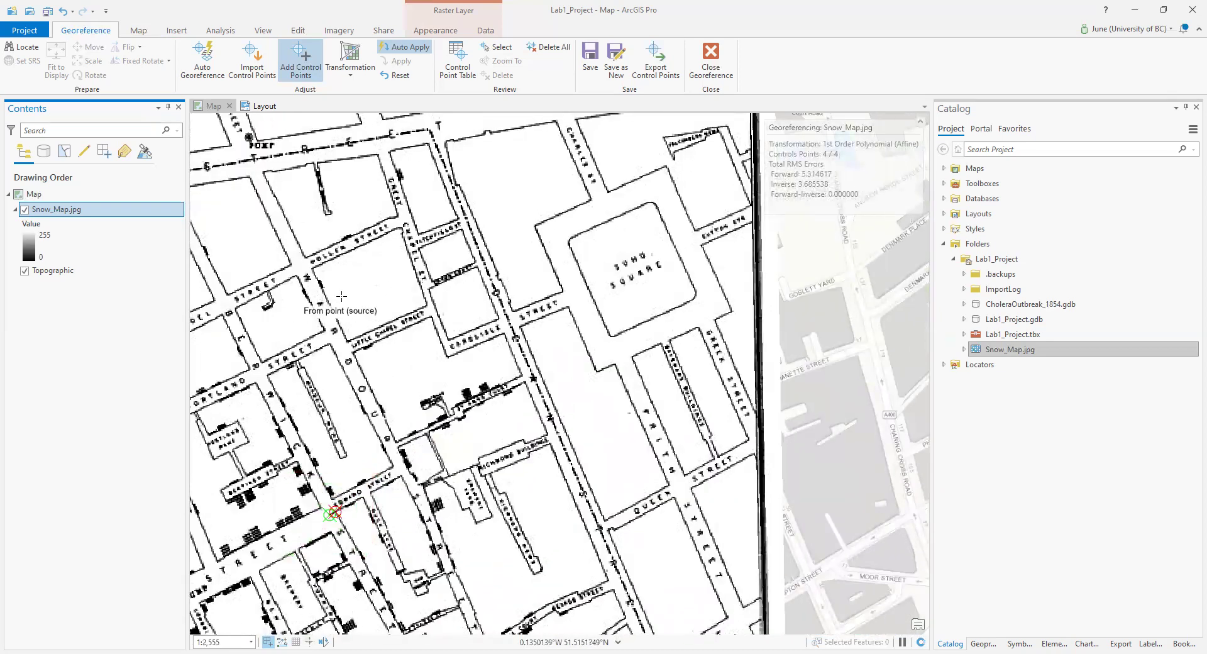
scroll(494, 408, "down", 2)
scroll(521, 176, "up", 4)
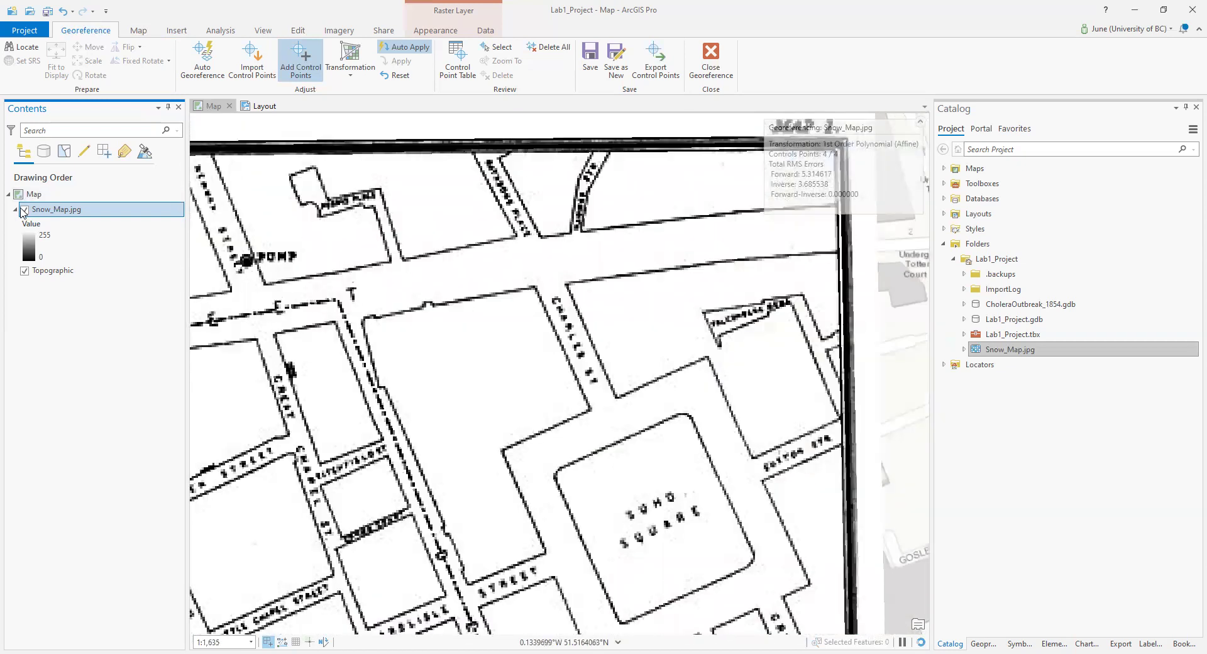
left_click(24, 210)
left_click(24, 210)
left_click(24, 210)
left_click(24, 211)
left_click(570, 231)
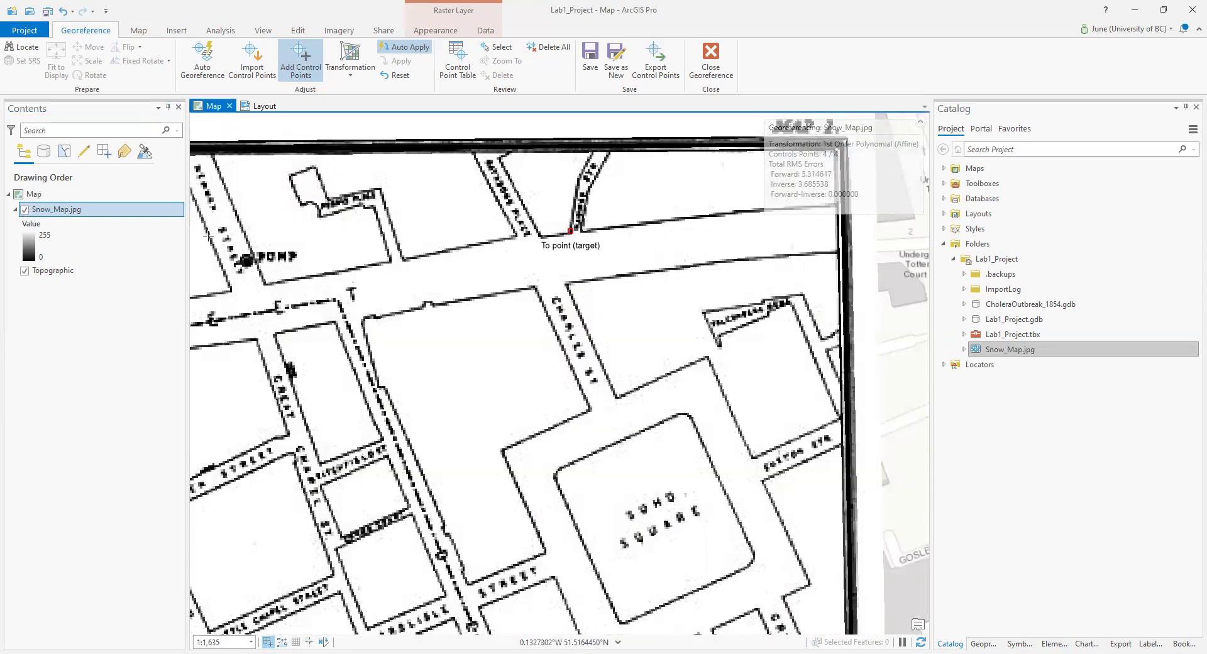
left_click(24, 210)
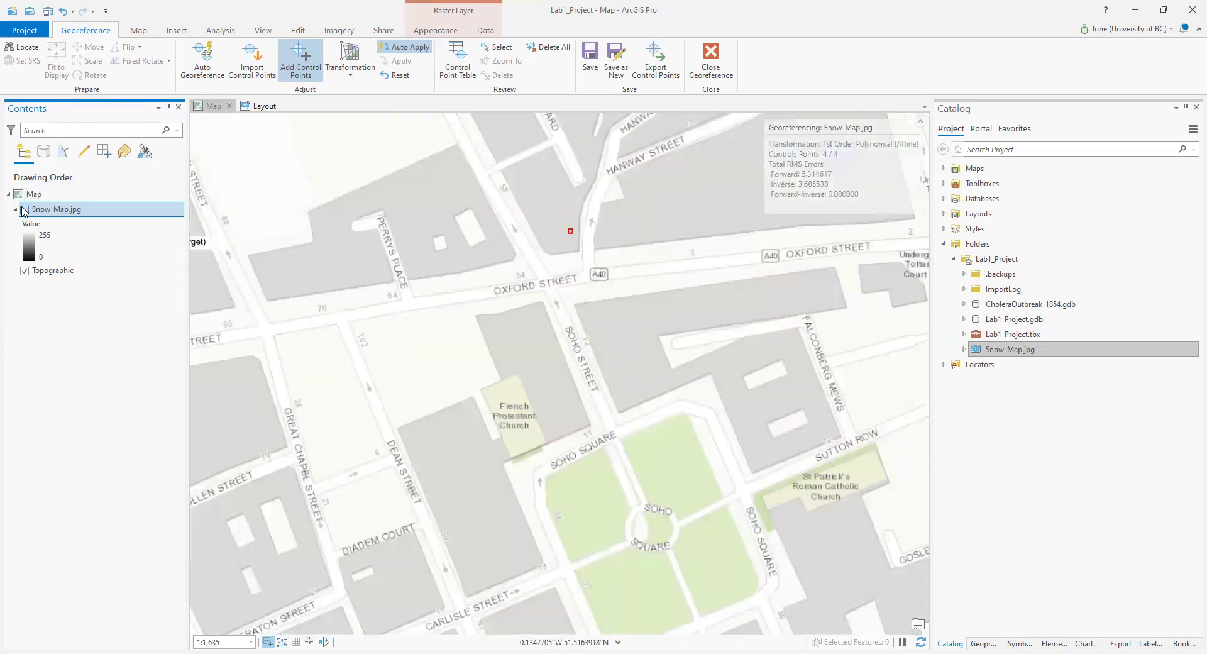
left_click(574, 243)
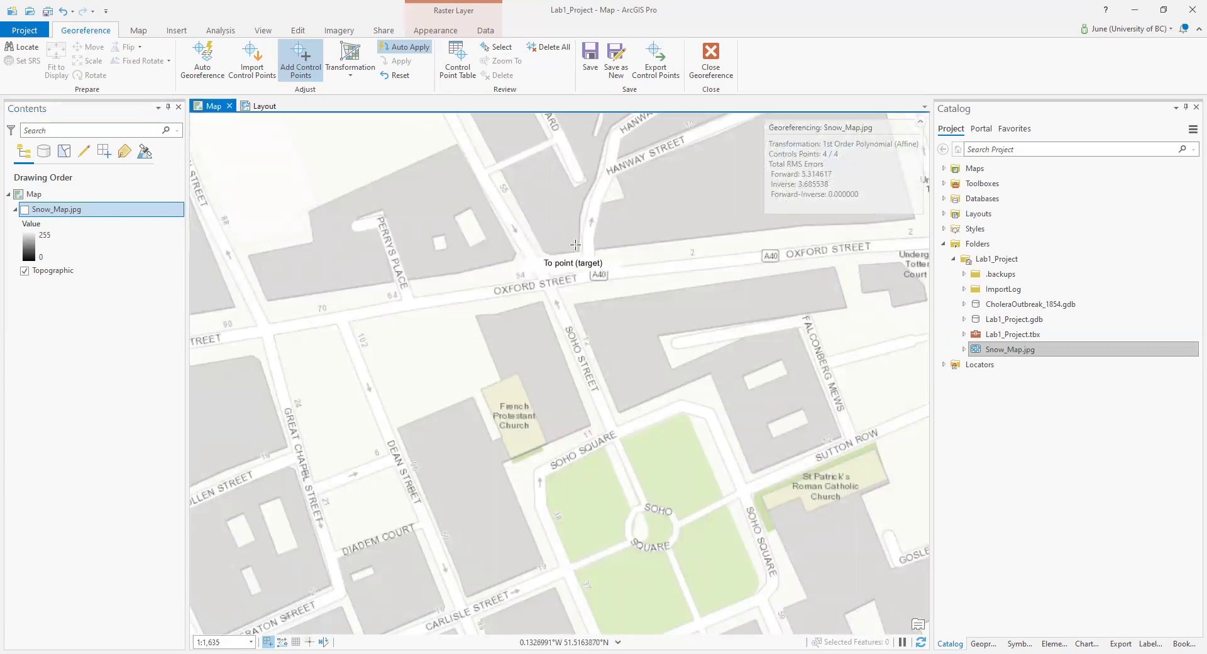
left_click(24, 210)
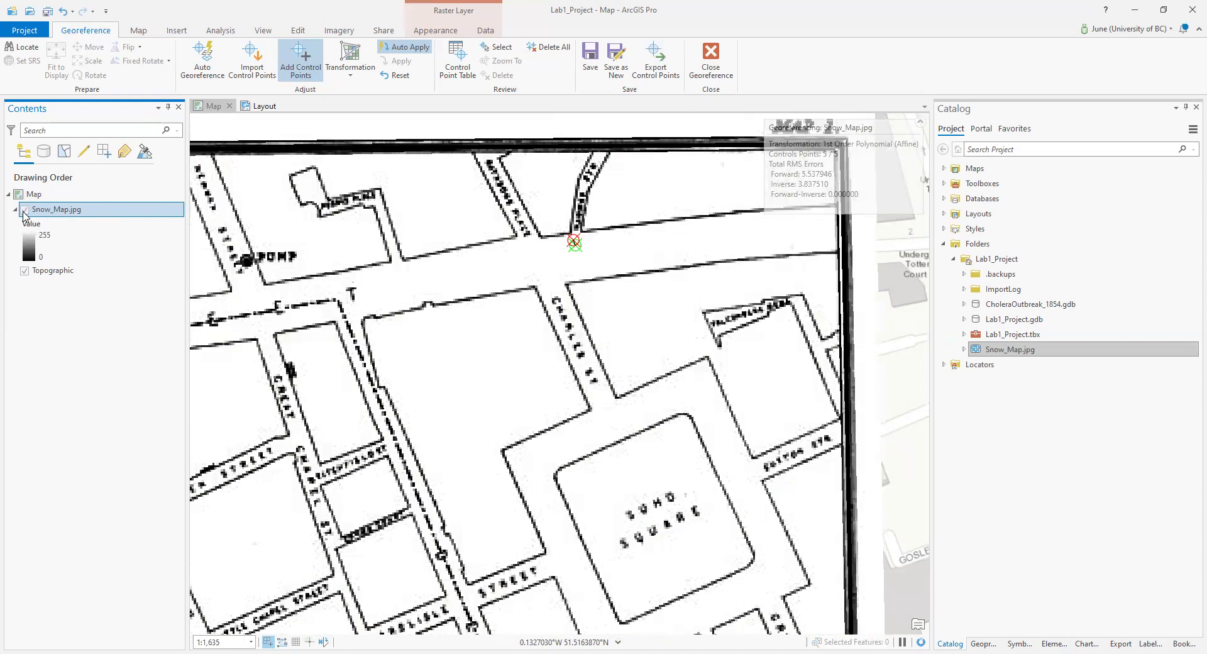
left_click(23, 211)
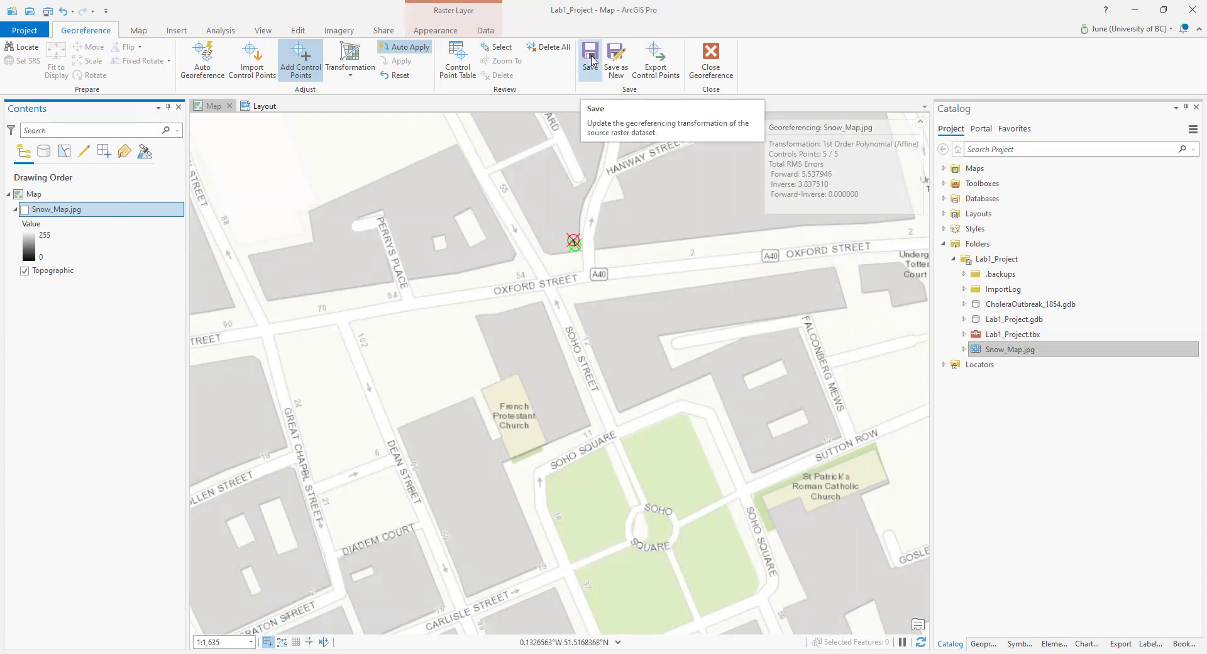
Open the export settings for saving the georeferenced map as a new raster, and start closing the georeferencing session.
left_click(618, 64)
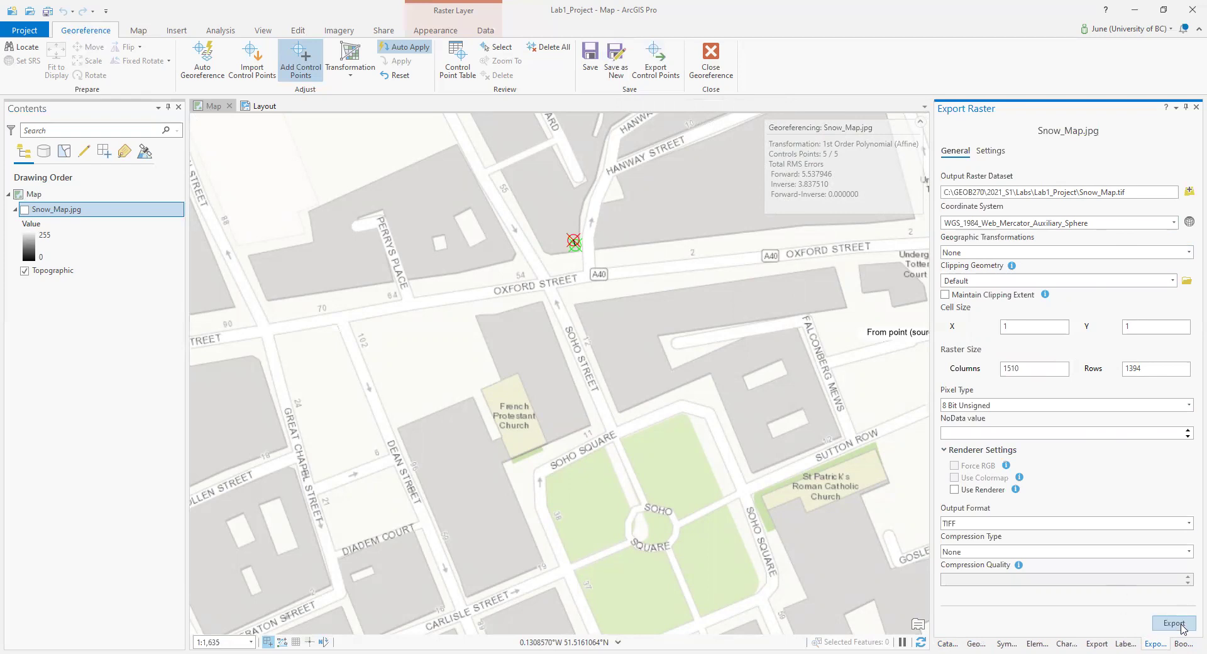
left_click(717, 57)
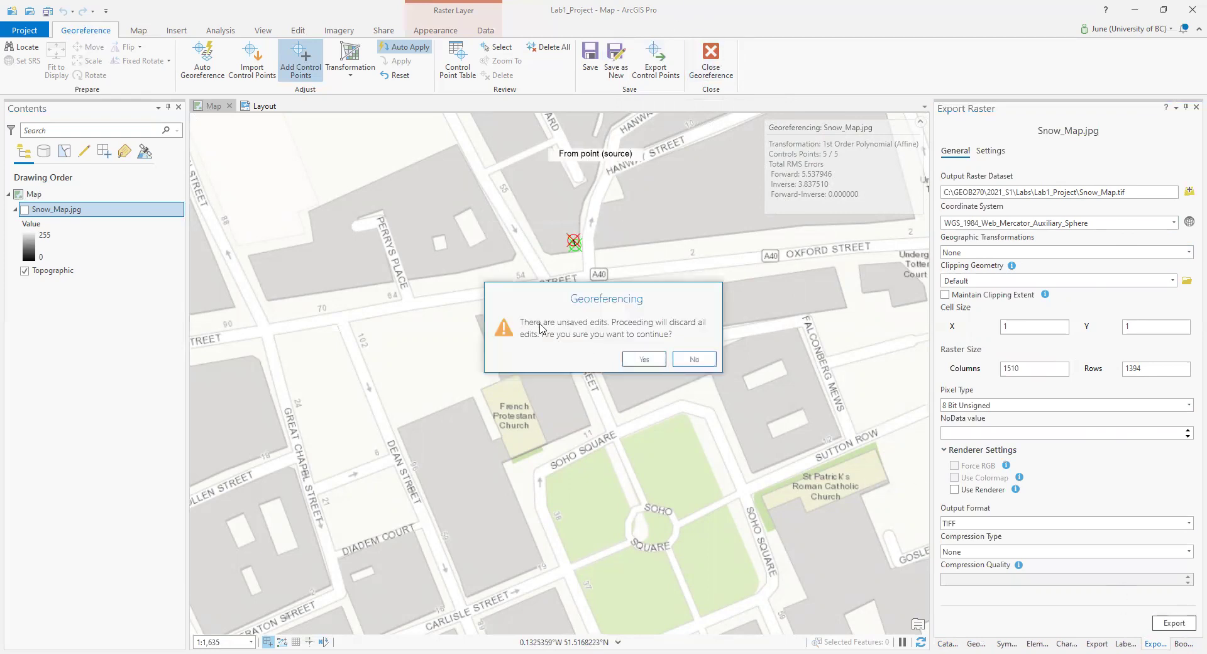